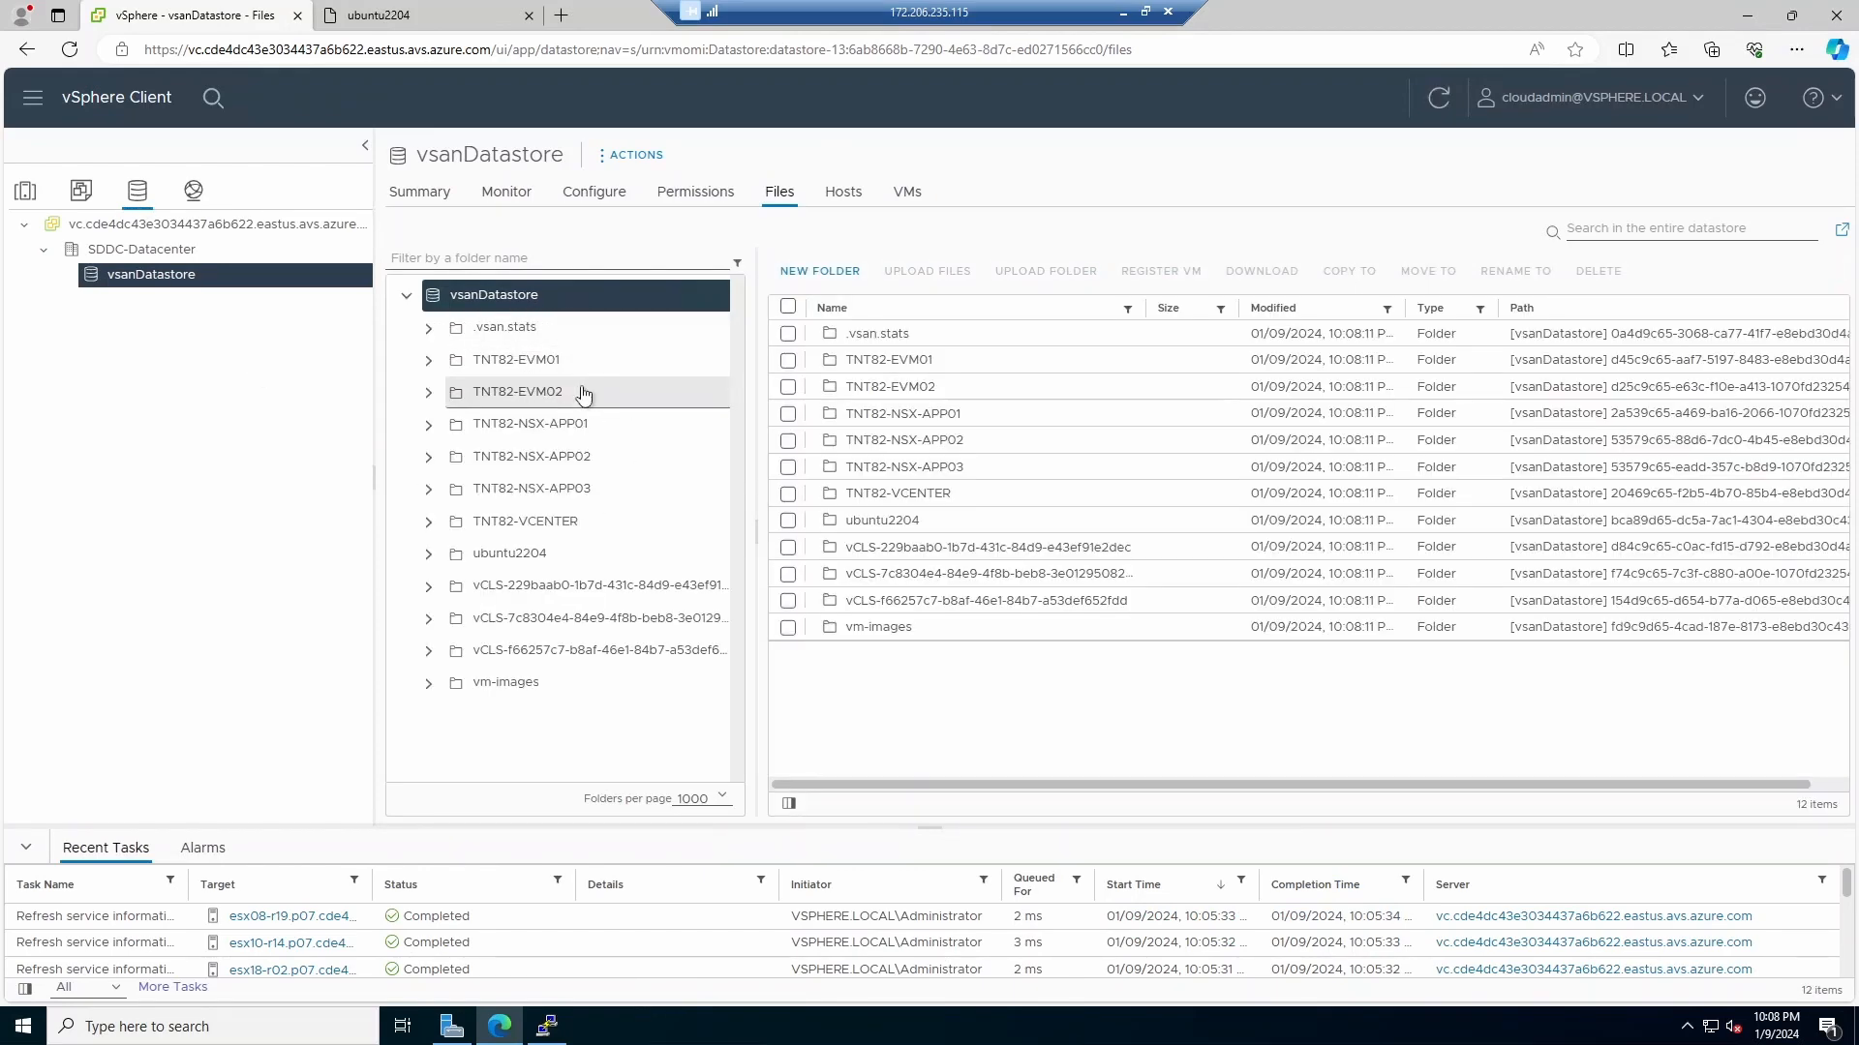
In the host inventory, inspect the devices of NVMe over TCP storage adapter vmhba65 on host esx08-r19
left_click(26, 190)
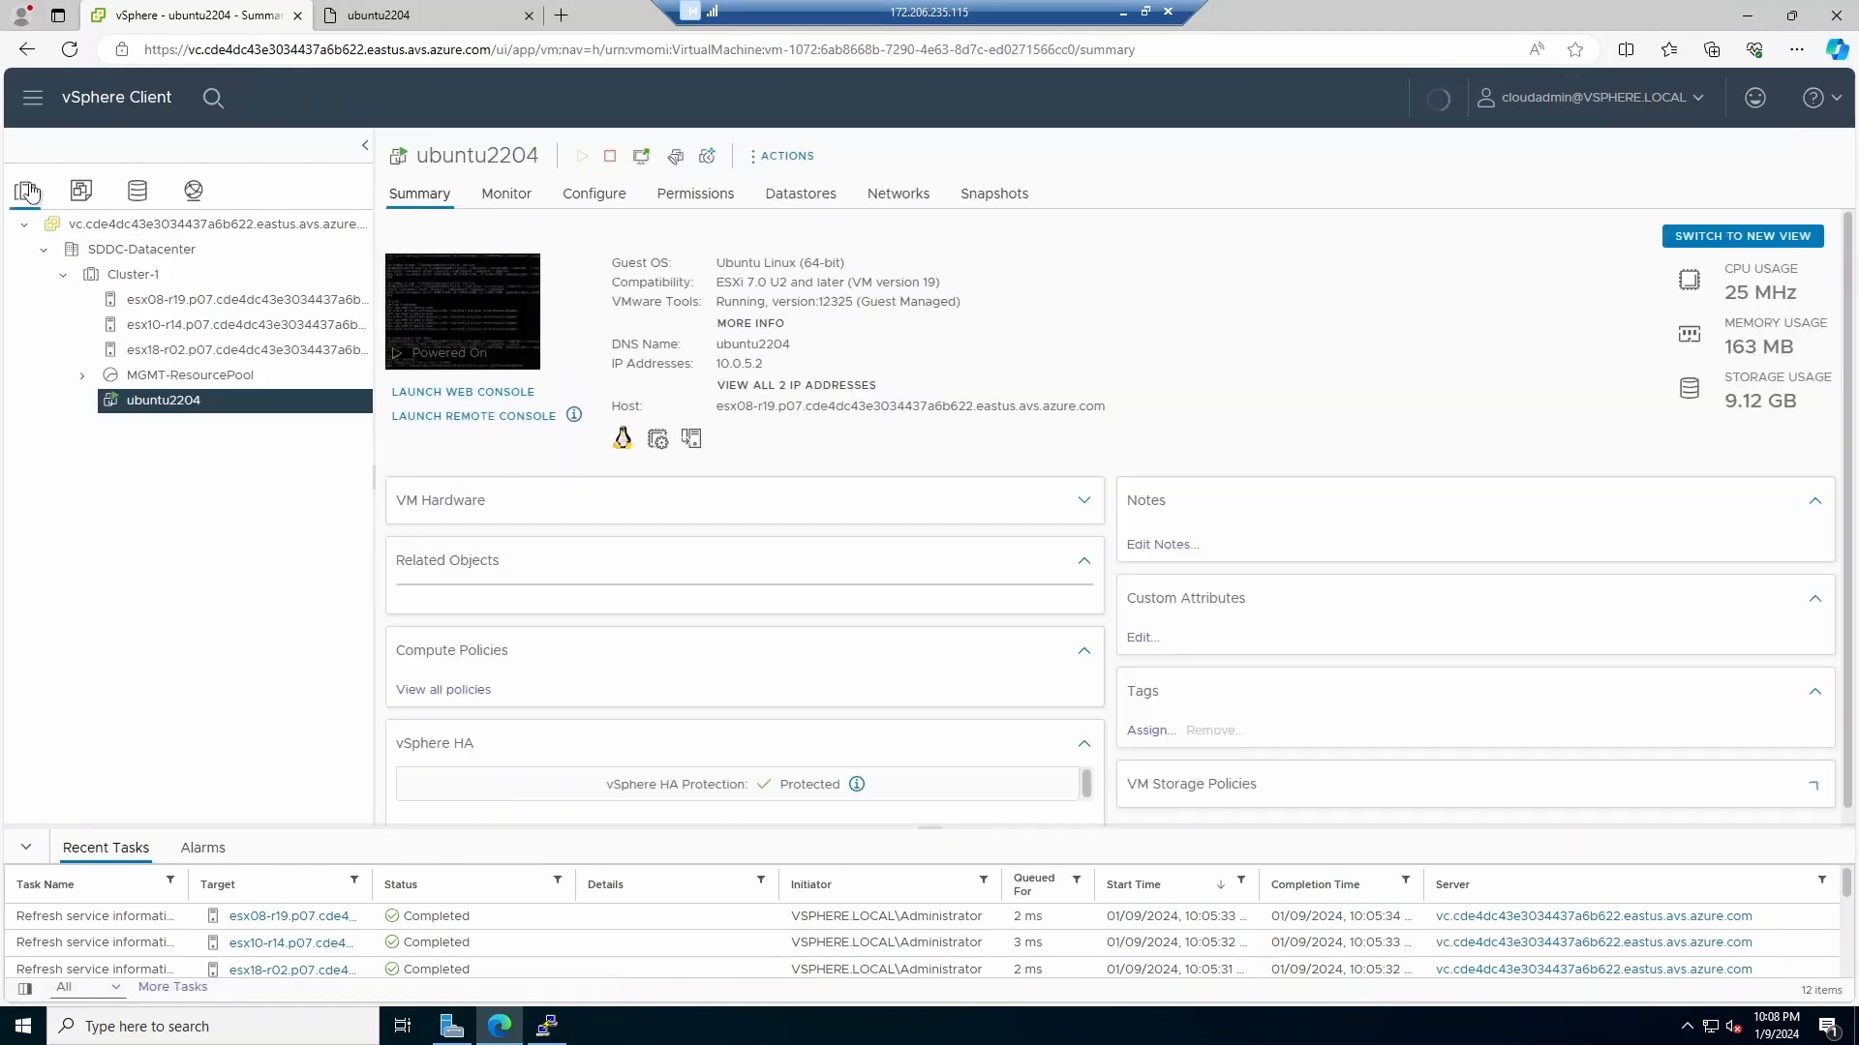
left_click(286, 301)
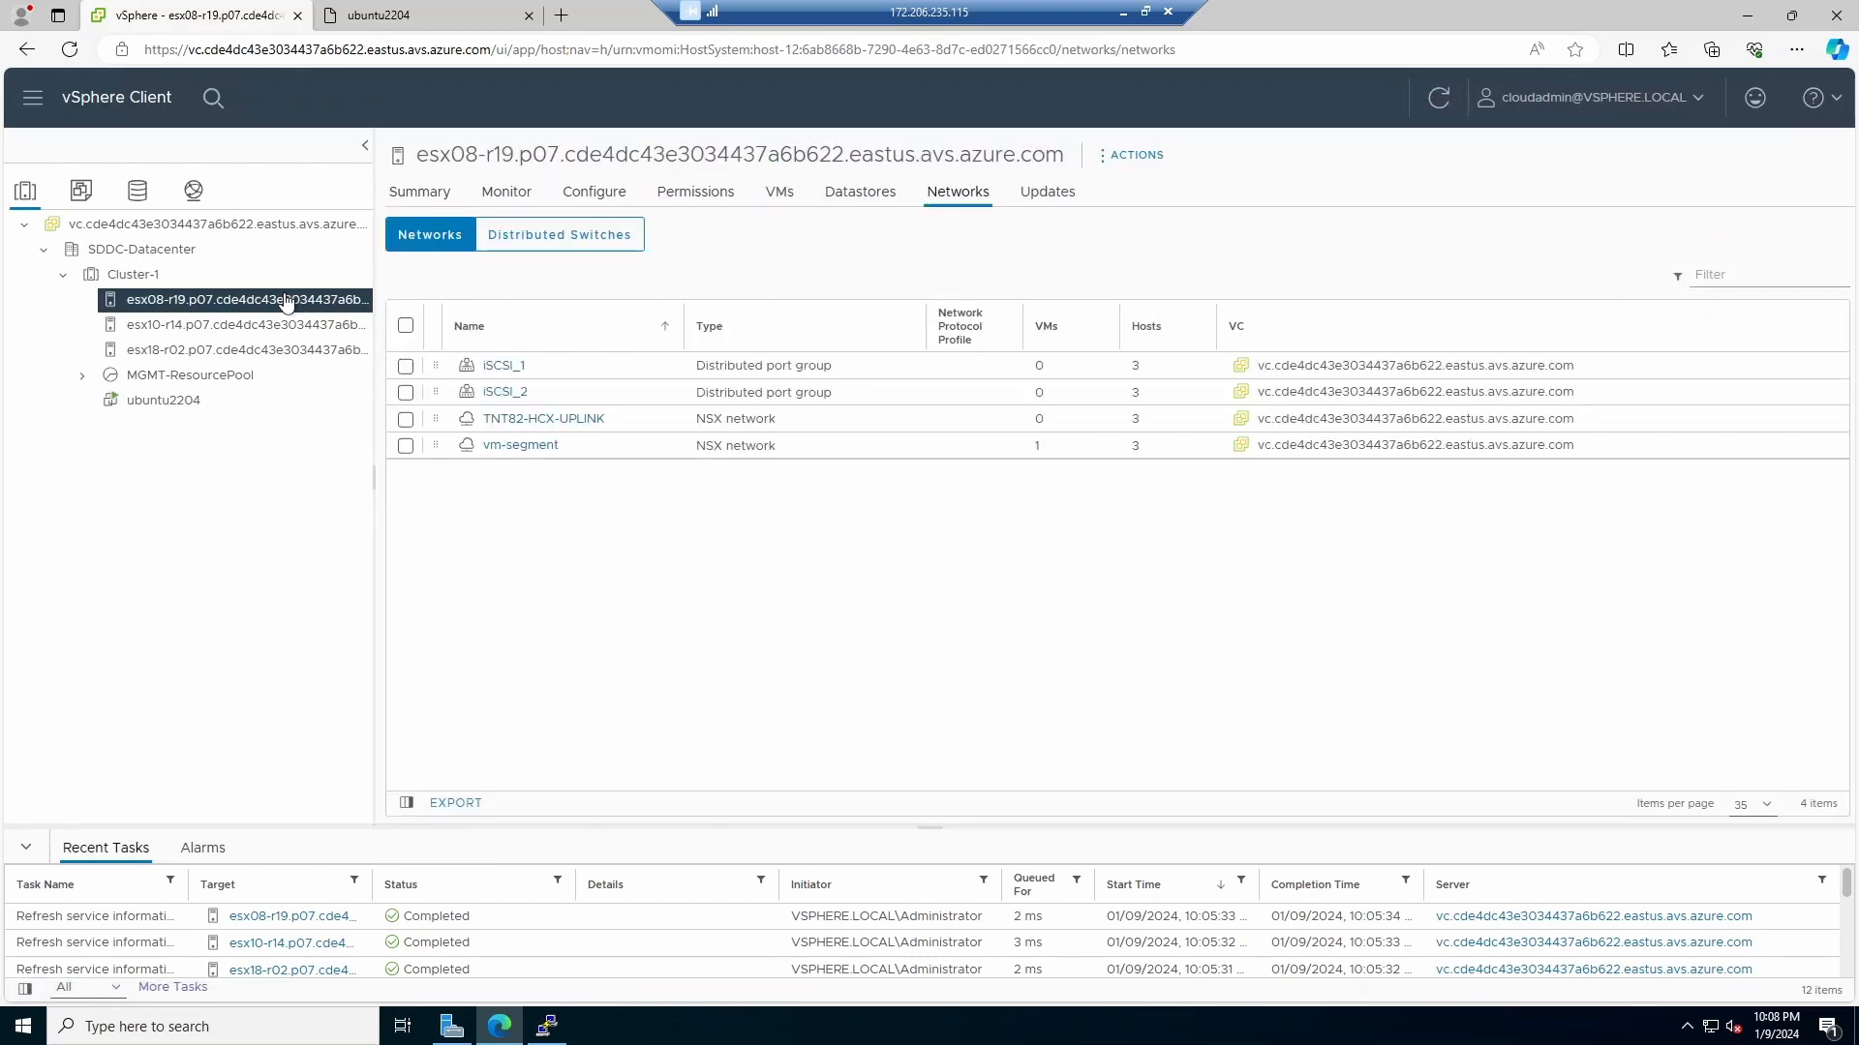
left_click(610, 194)
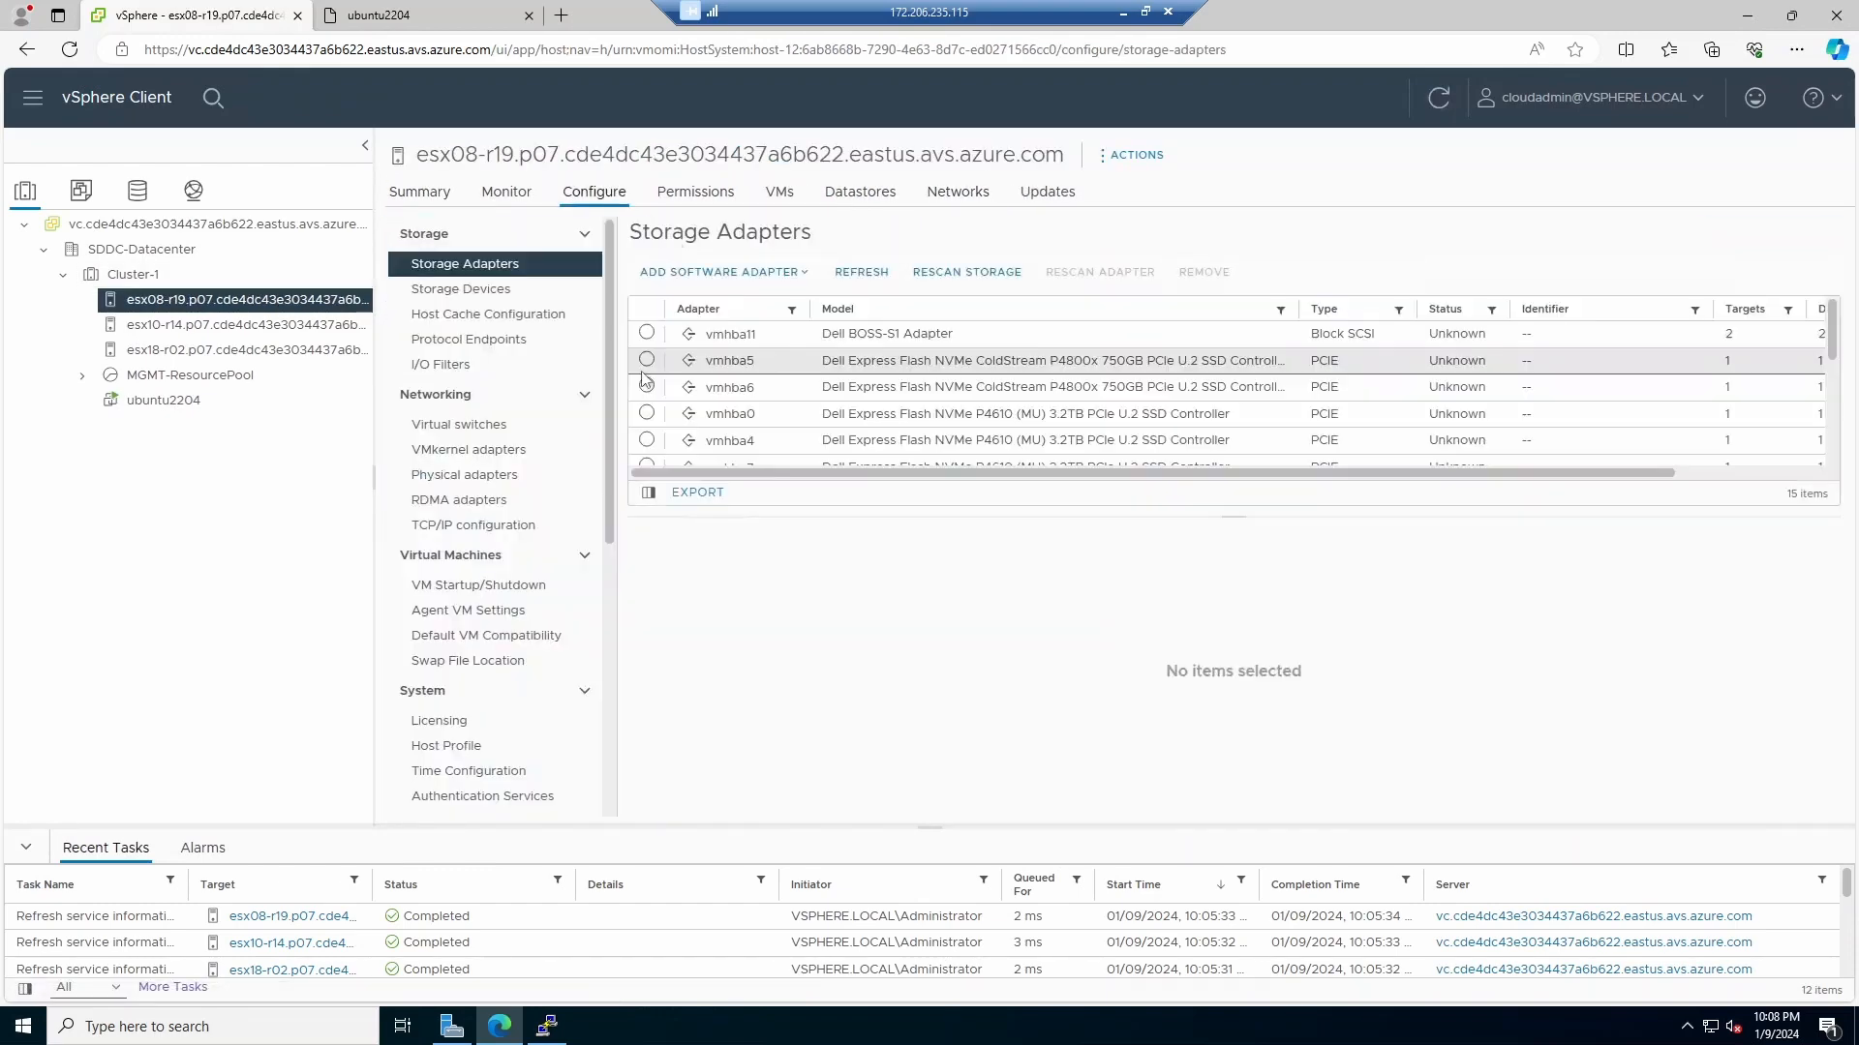
scroll(736, 392, "down", 3)
scroll(736, 397, "down", 1)
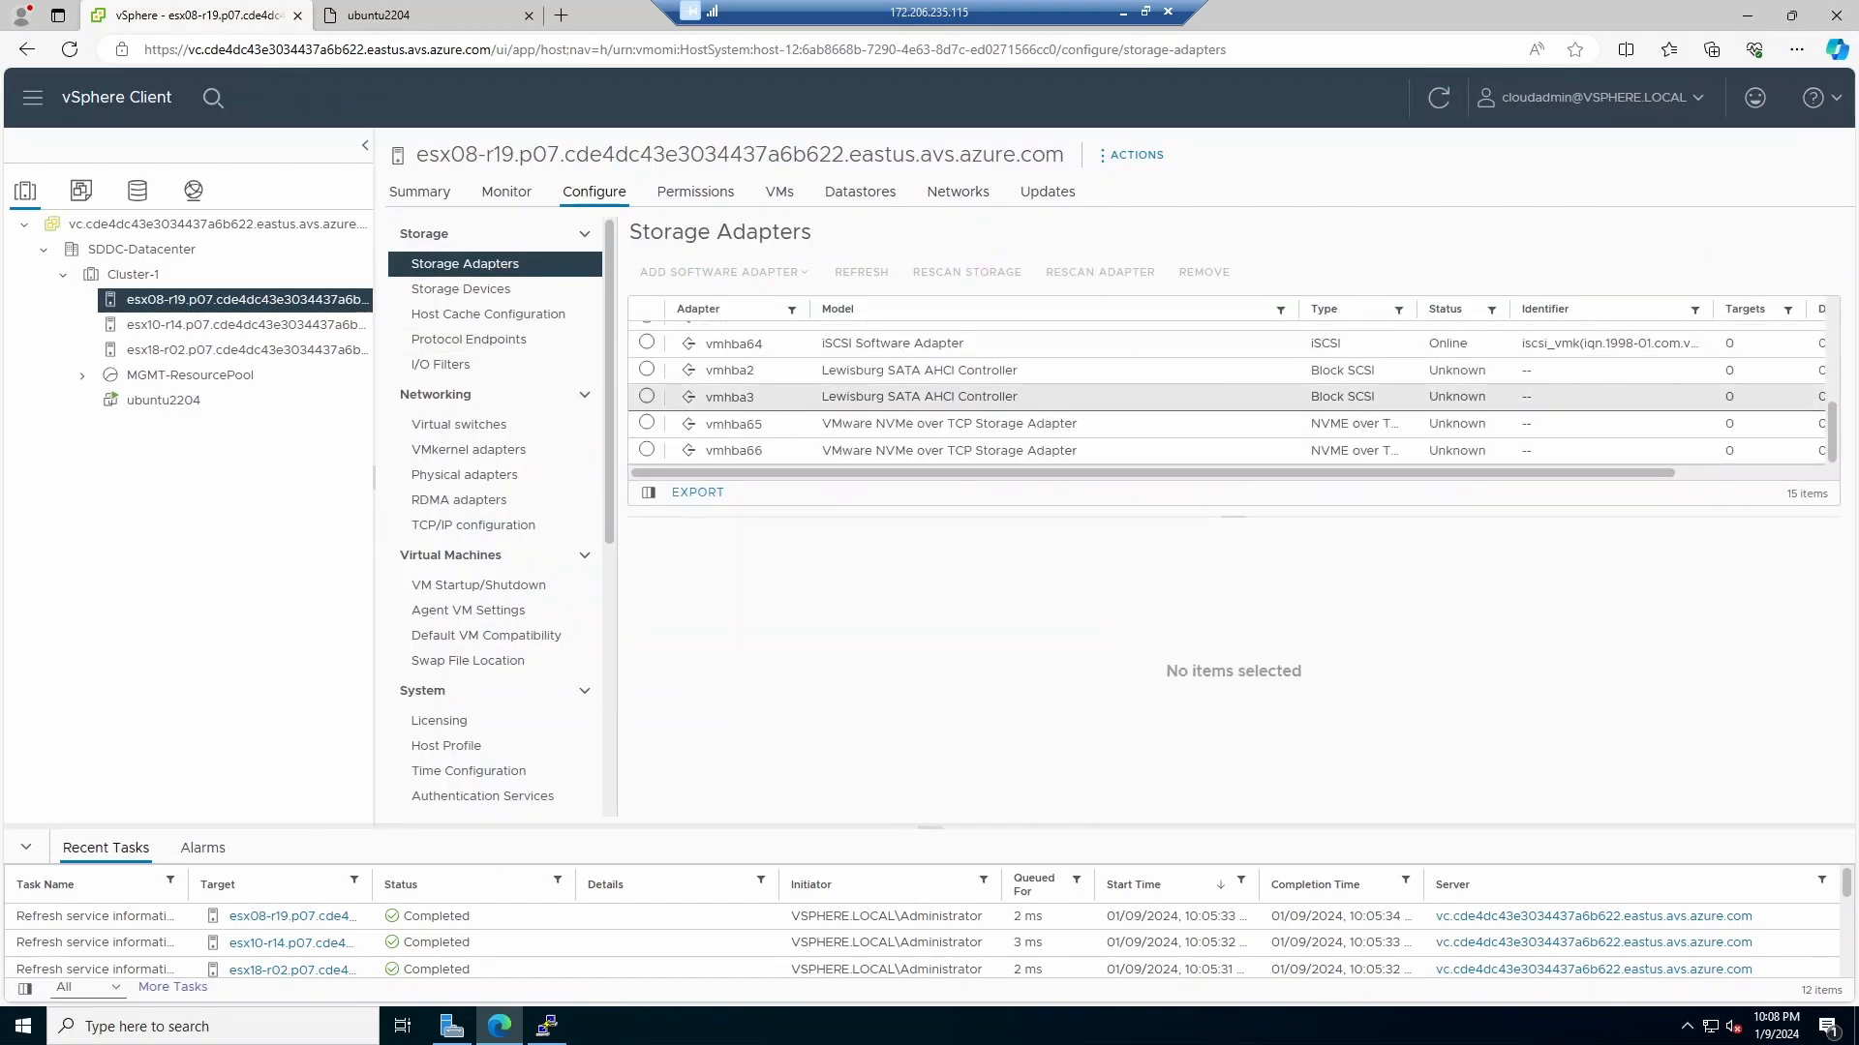
left_click(646, 423)
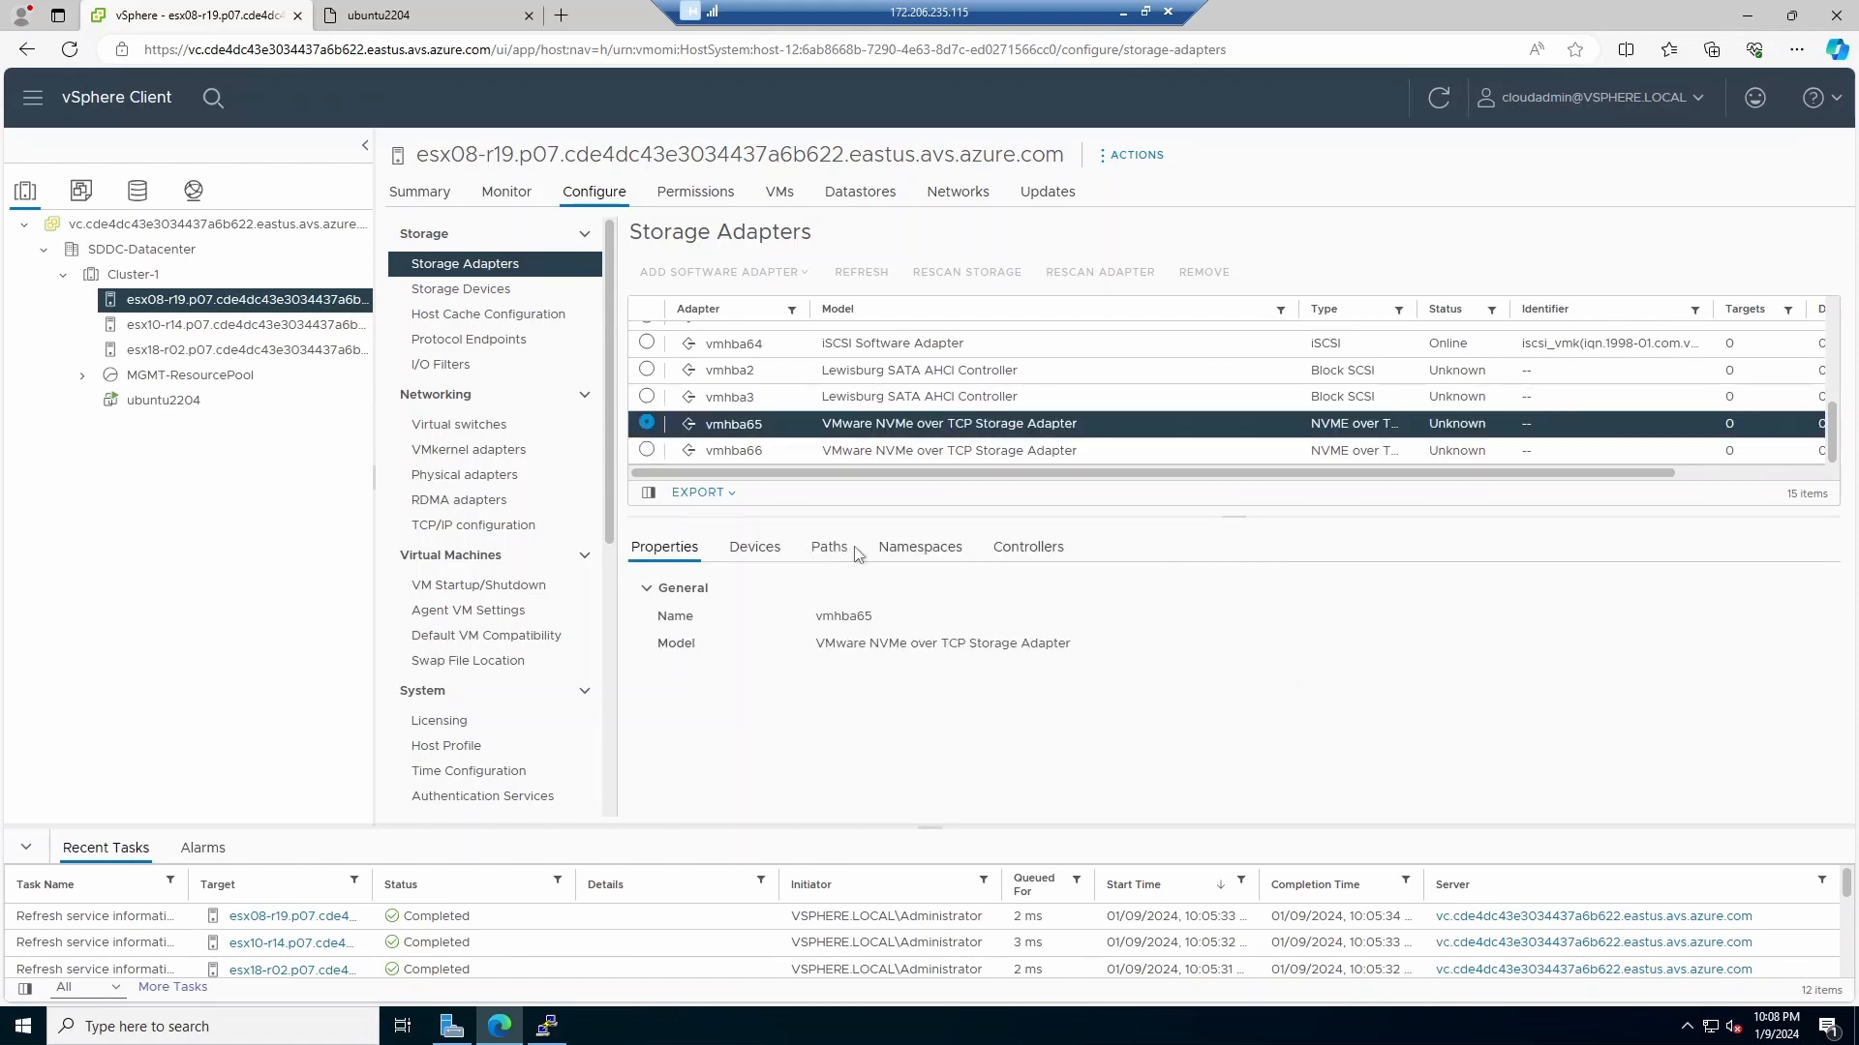
left_click(754, 548)
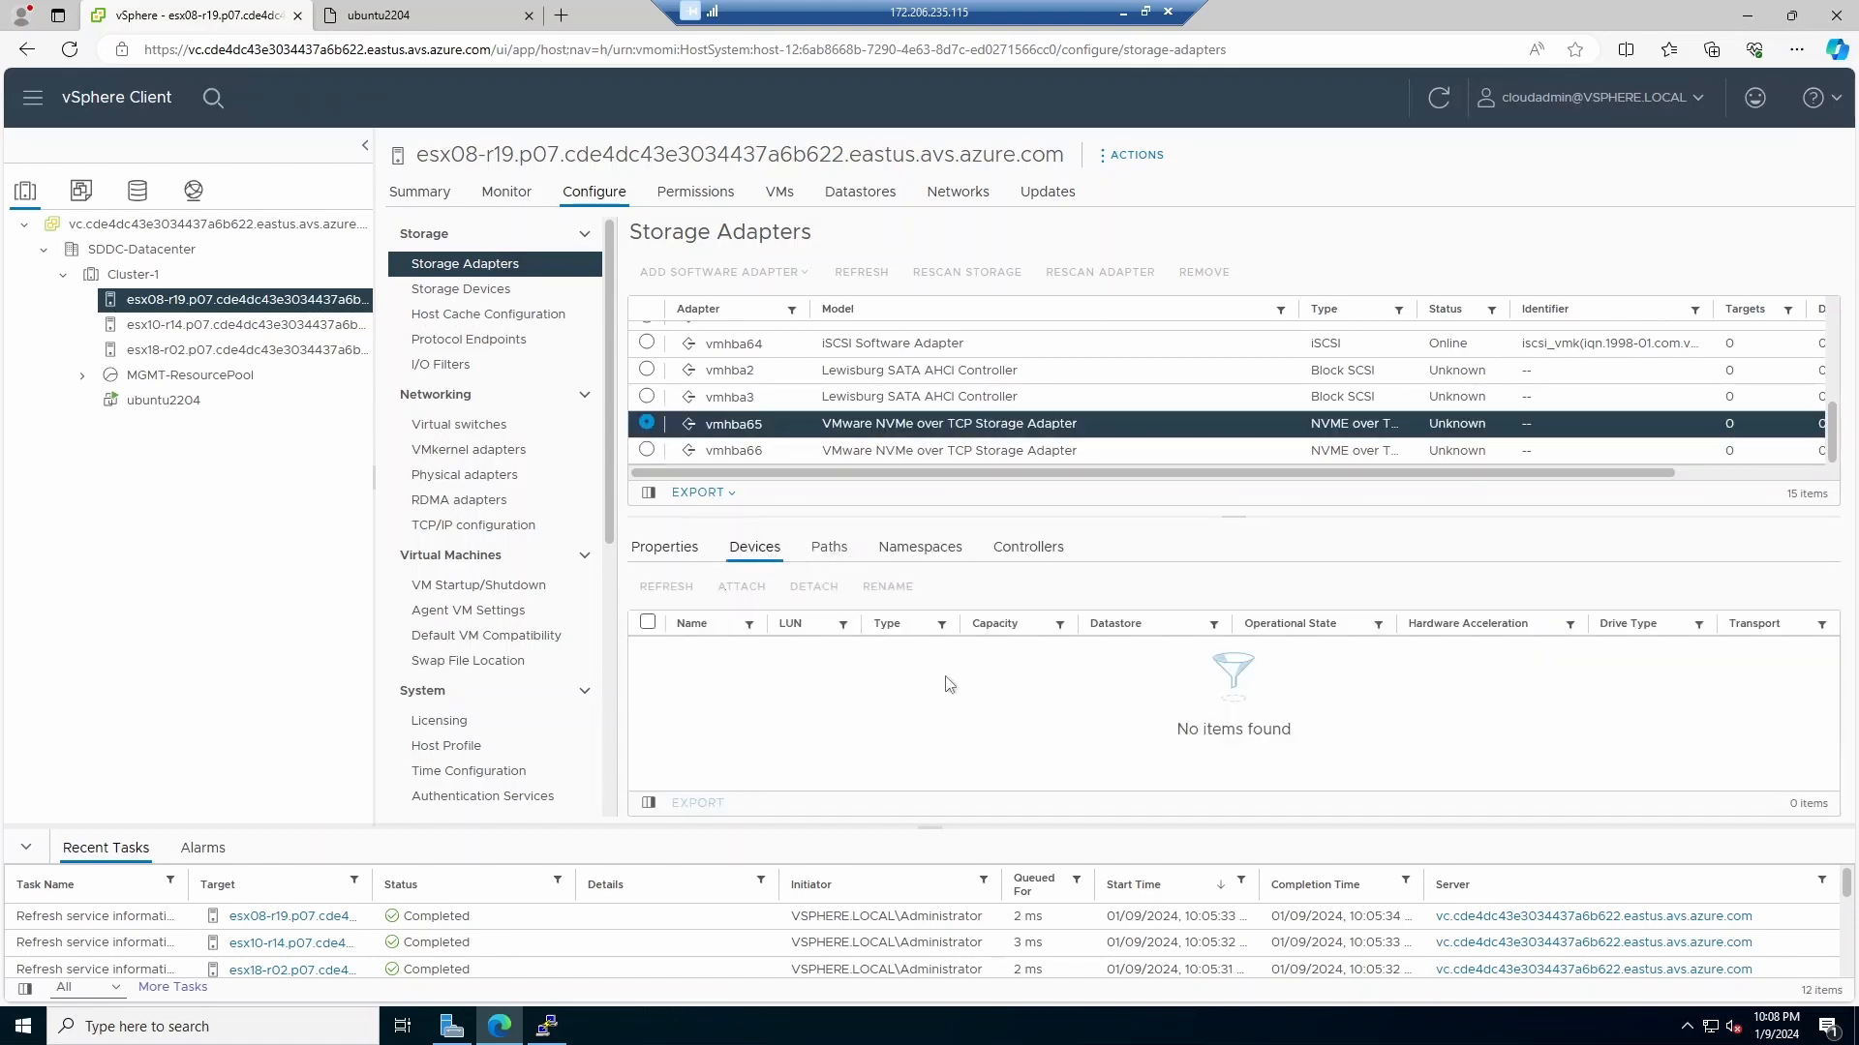
In the SSH terminal, run "lbavs datastore create -n lbds00 -v Cluster-1 -s 1TiB -r 3 -c true", copying the cluster name from the vSphere inventory
left_click(547, 1027)
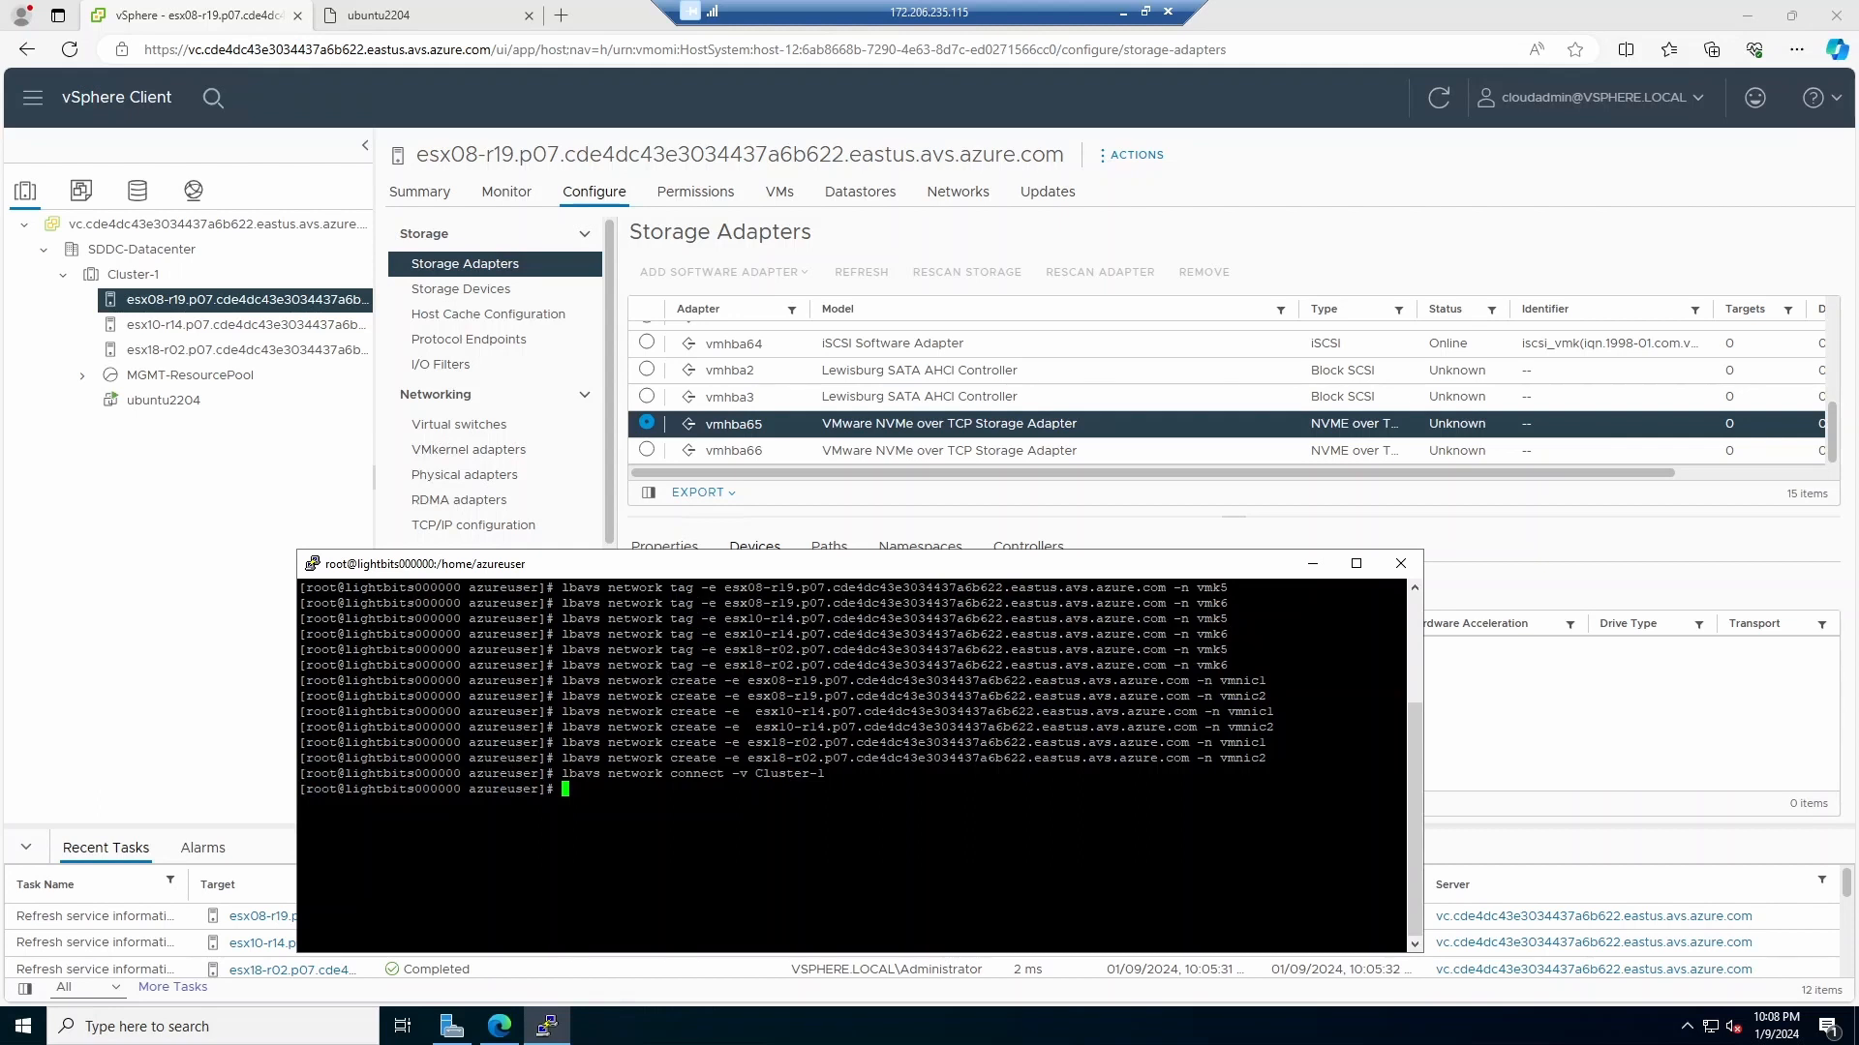
type("lbavs datastore create -n")
type("lbds00 -v")
left_click(220, 513)
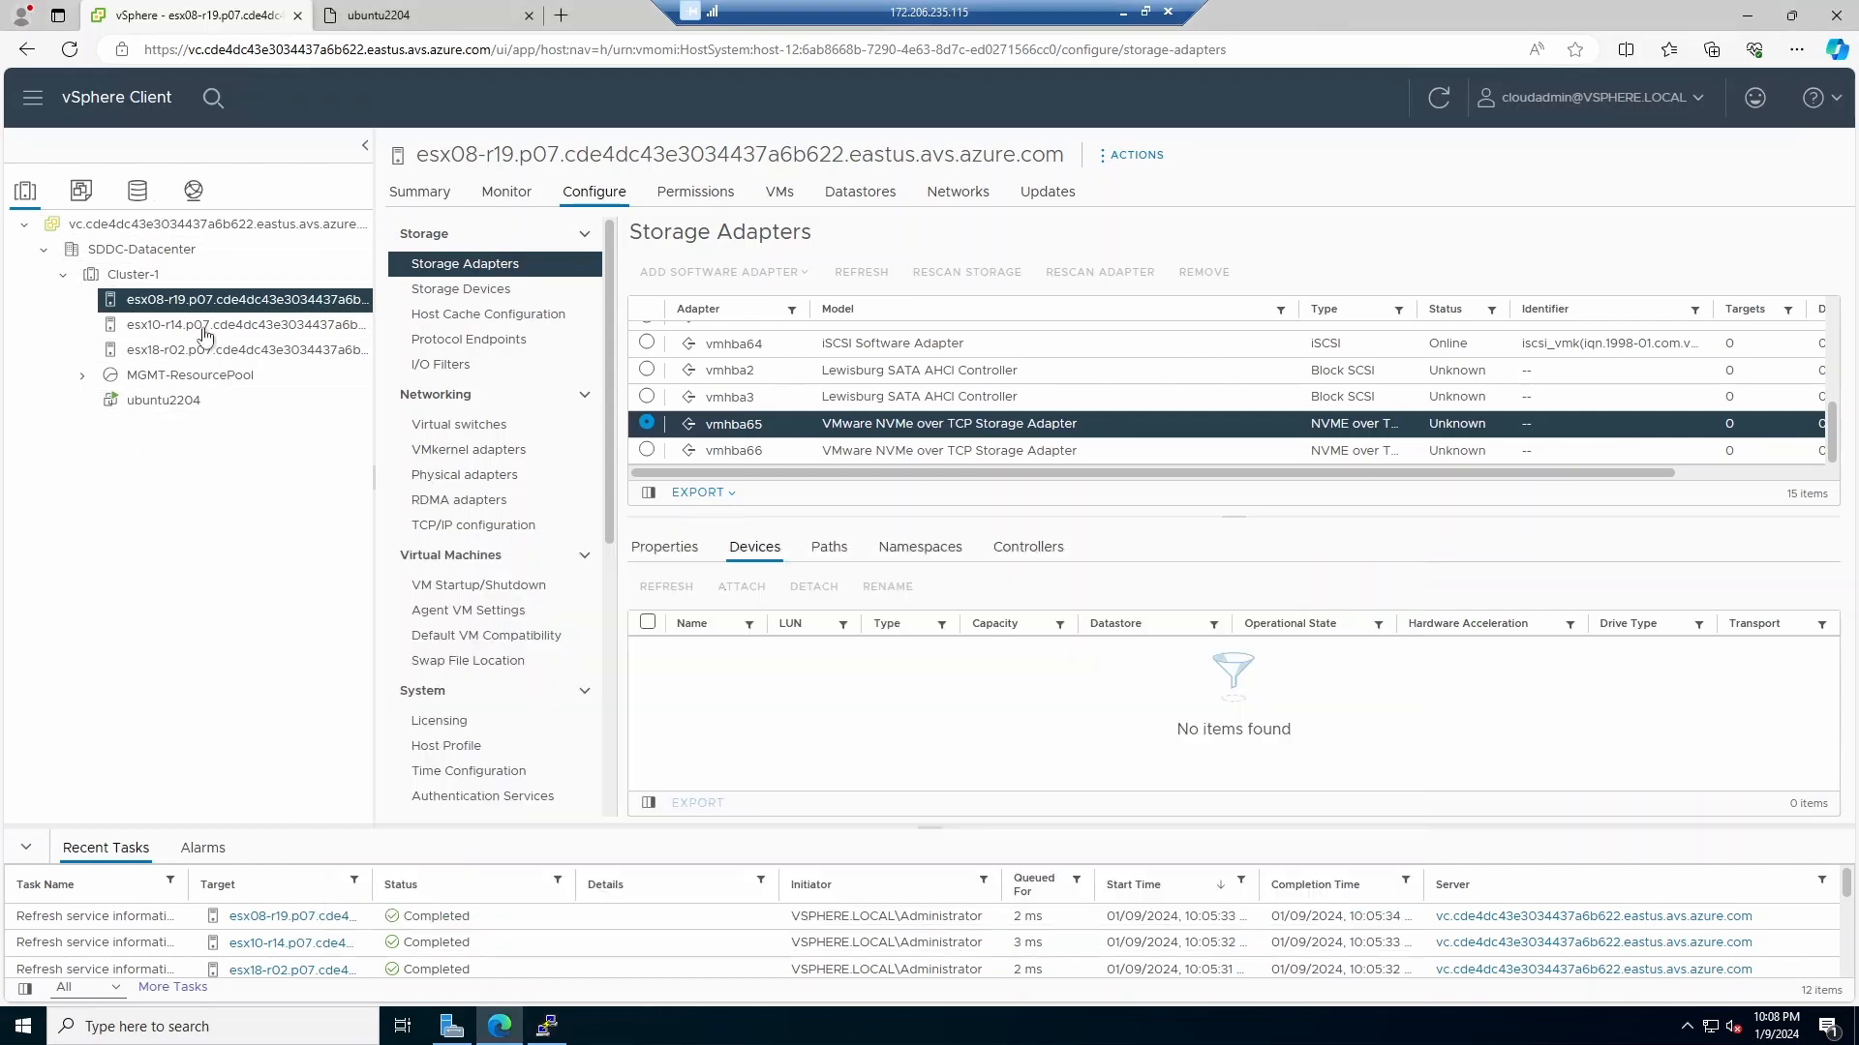
left_click(181, 277)
left_click_drag(416, 155, 505, 158)
key("ctrl+c")
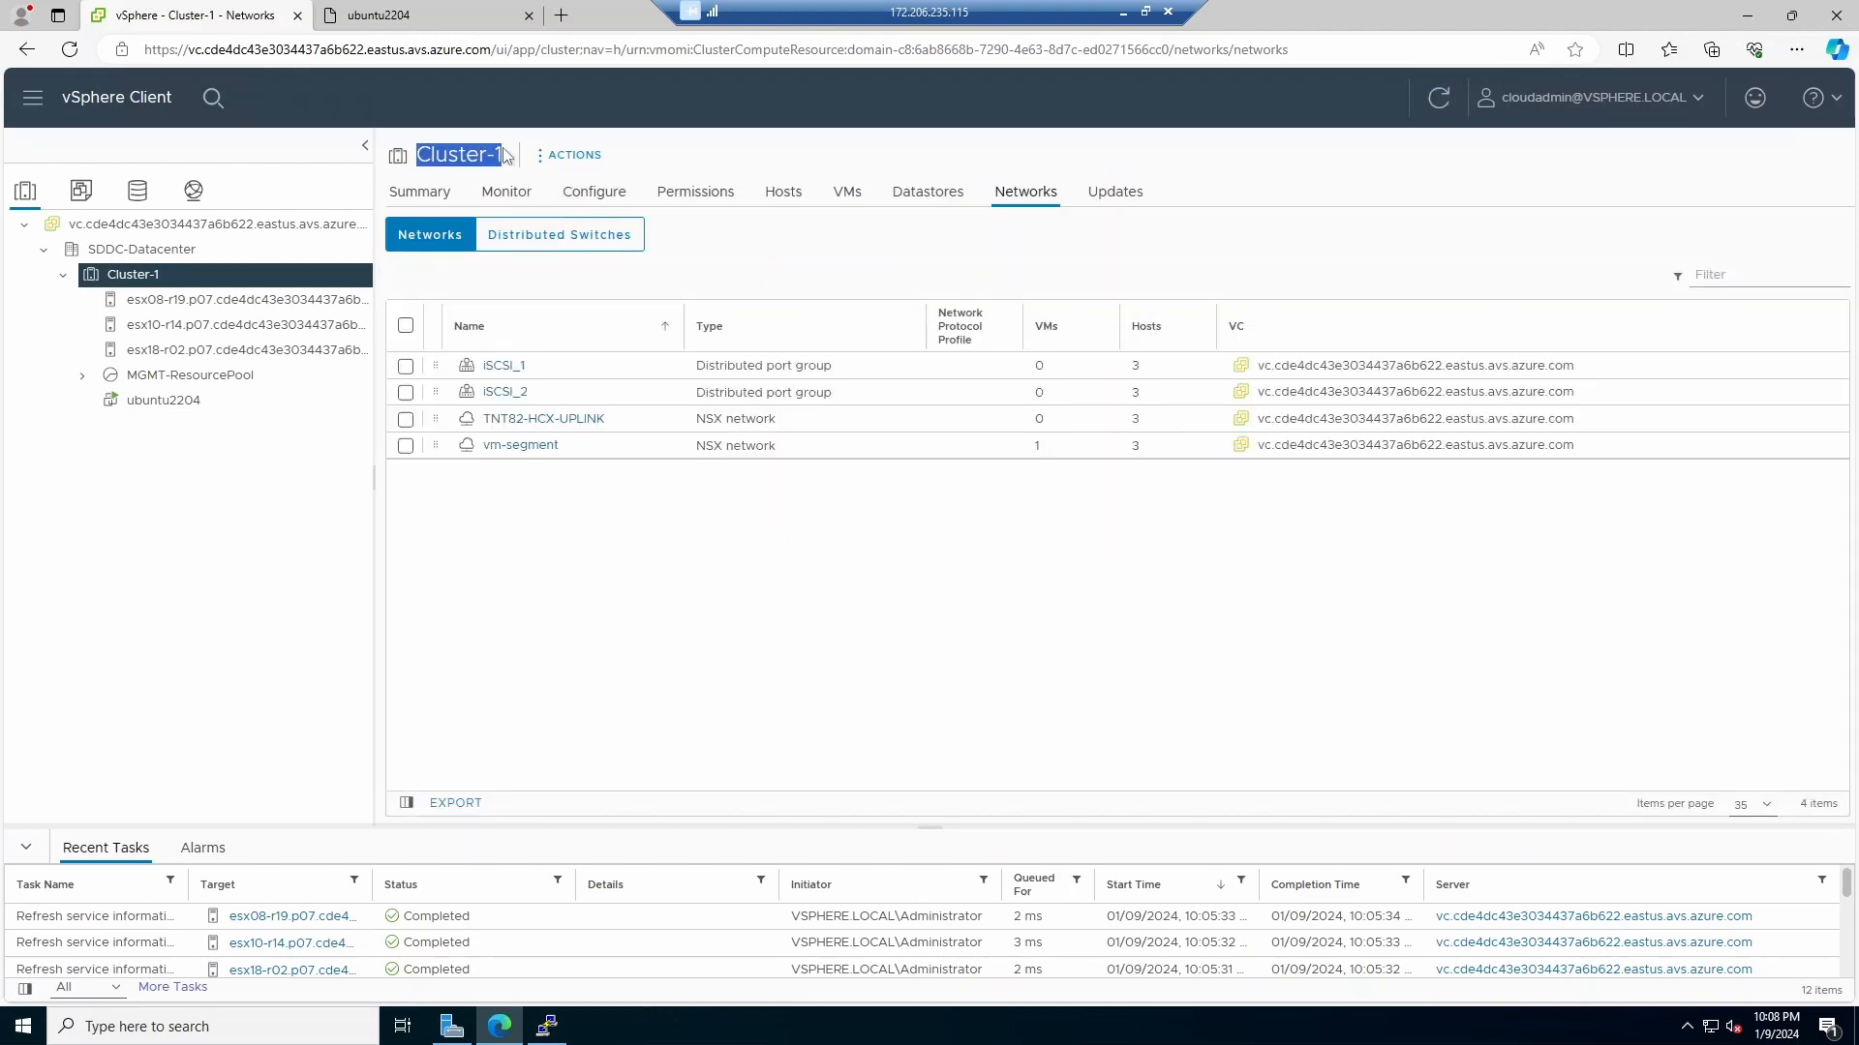
left_click(547, 1026)
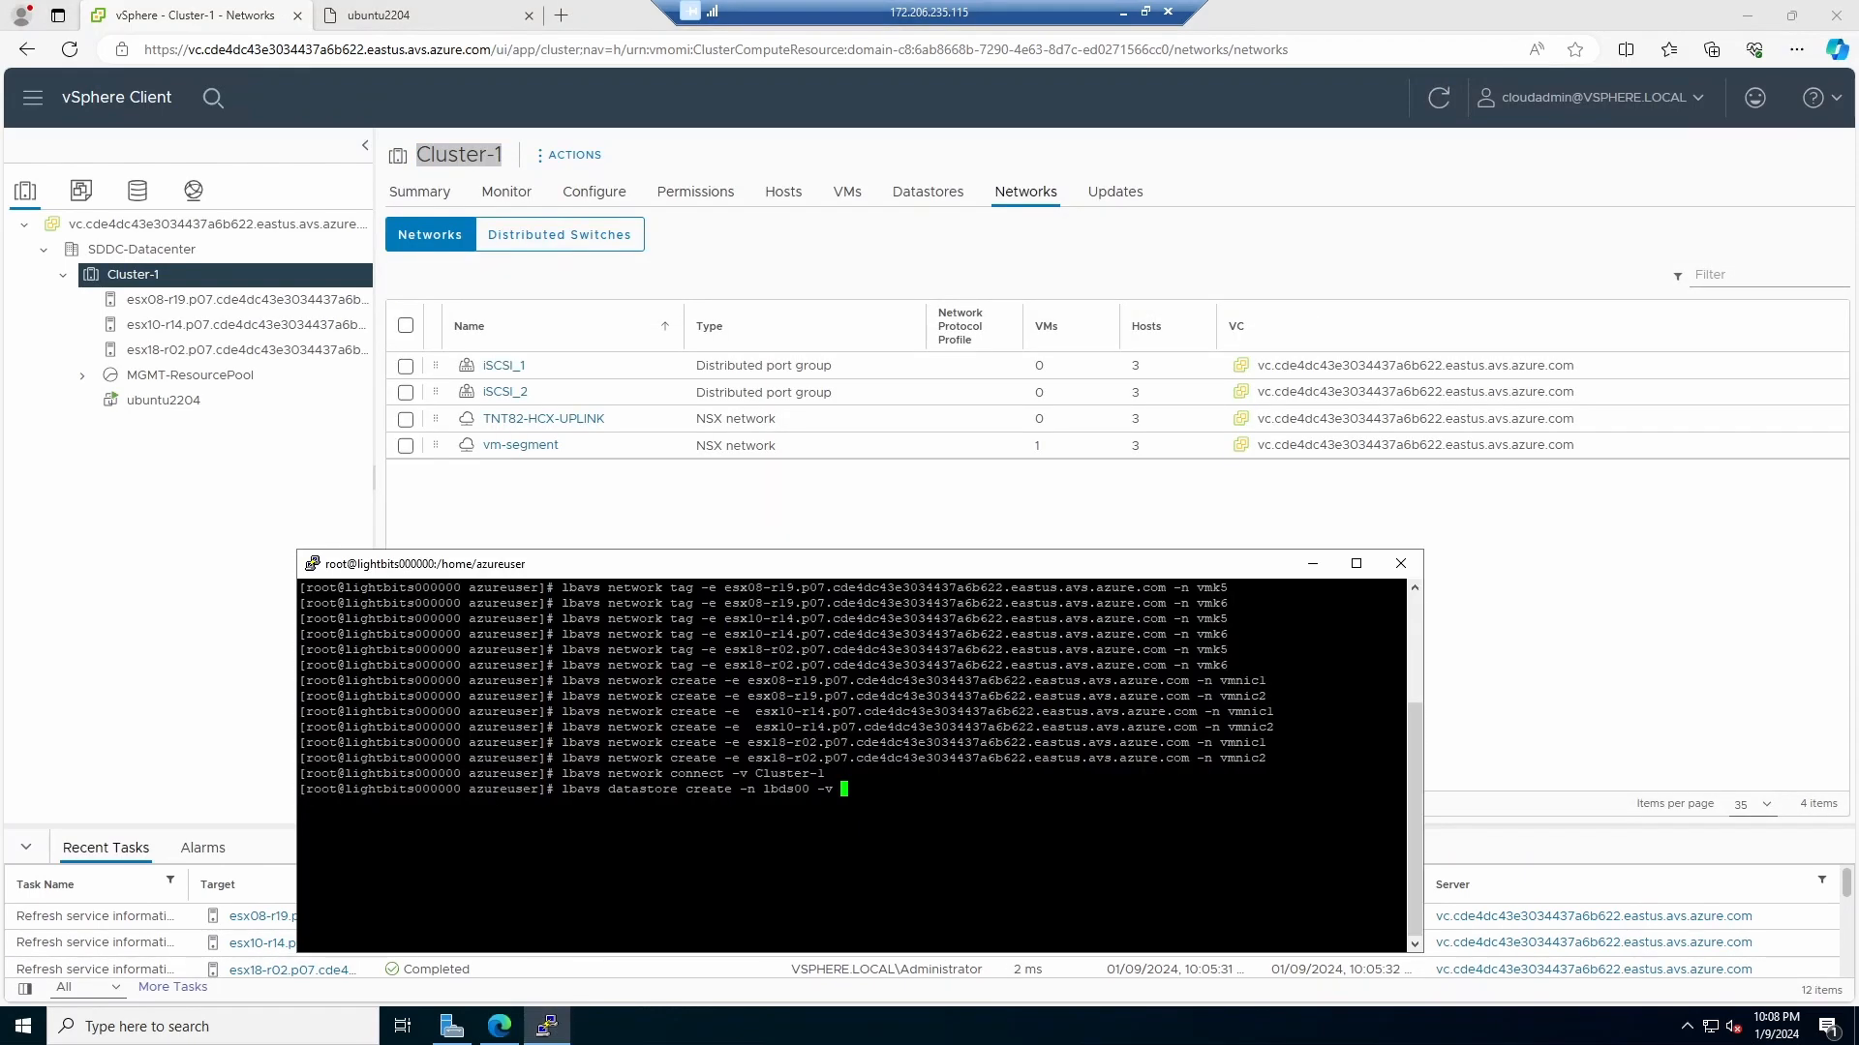
key("shift+Insert")
type("-s 1")
type("TiB -r 3 -c true")
key("Return")
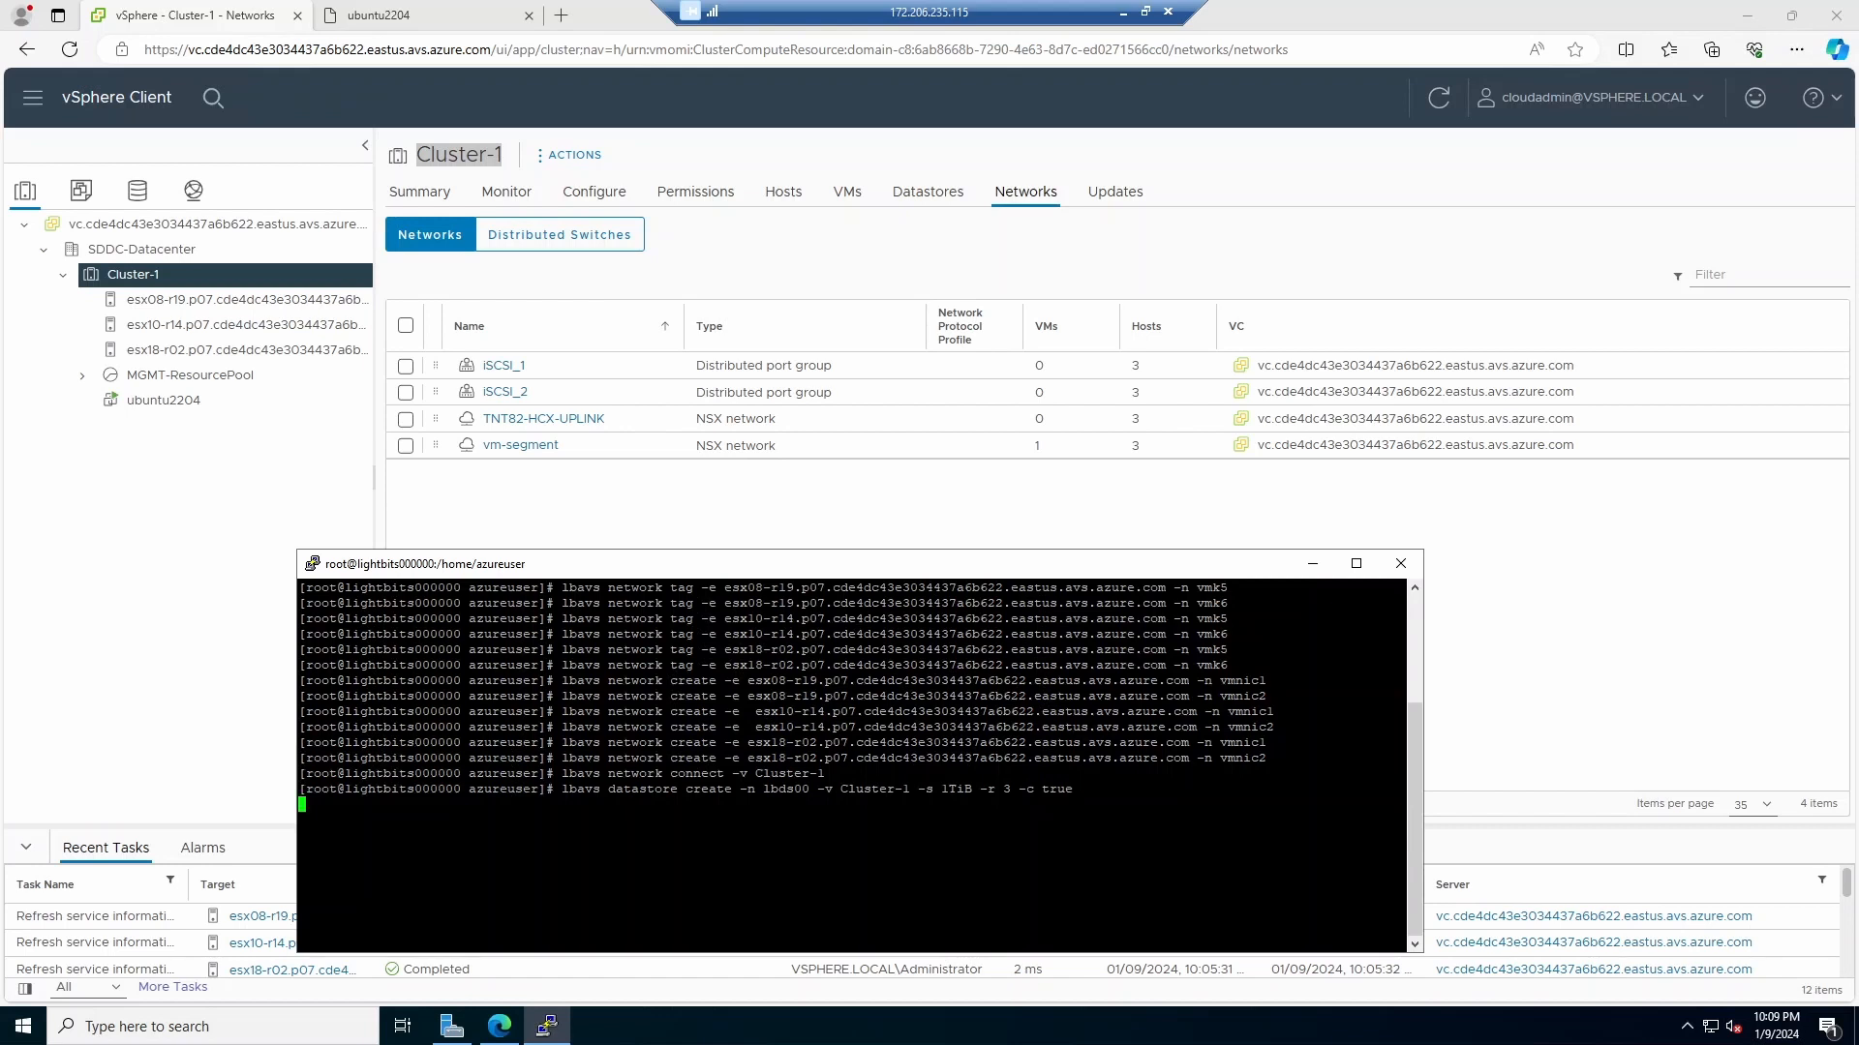
Reopen host esx08-r19, switch to the Azure portal and view the private cloud's Run command execution status
left_click(264, 302)
left_click(1121, 11)
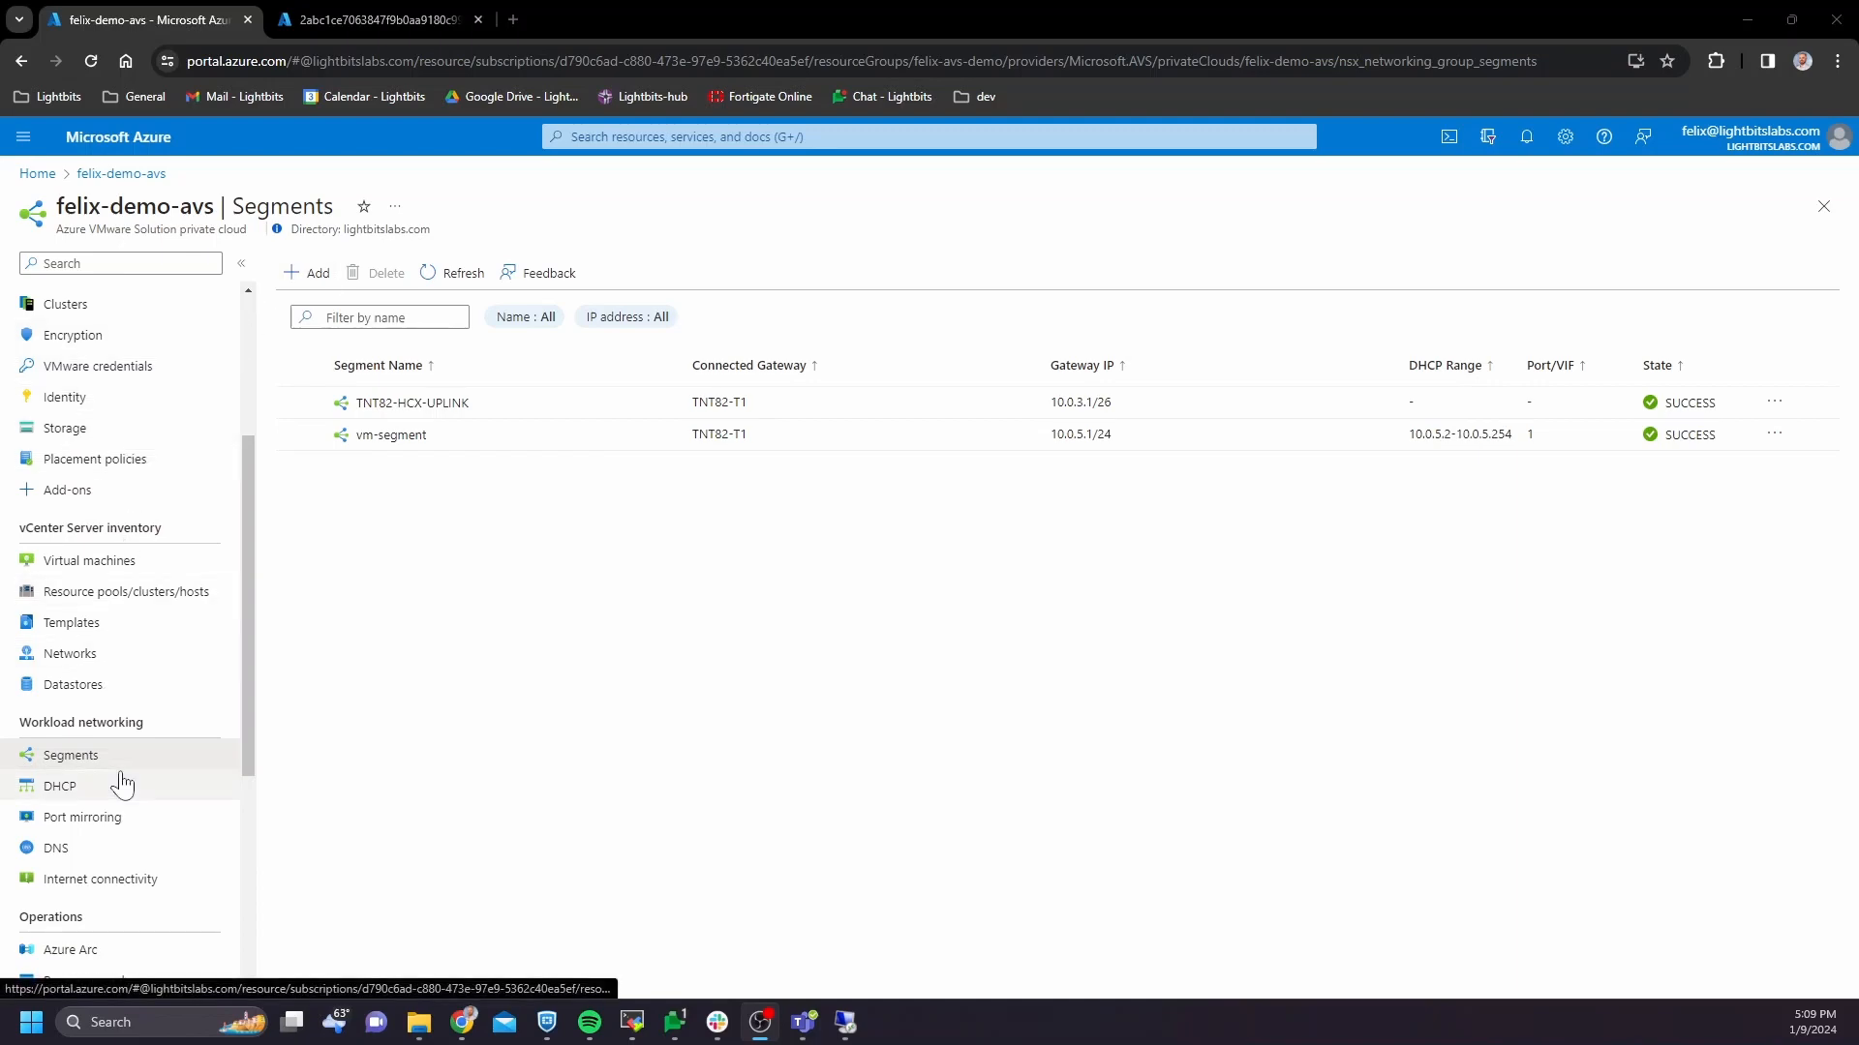
scroll(123, 784, "up", 1)
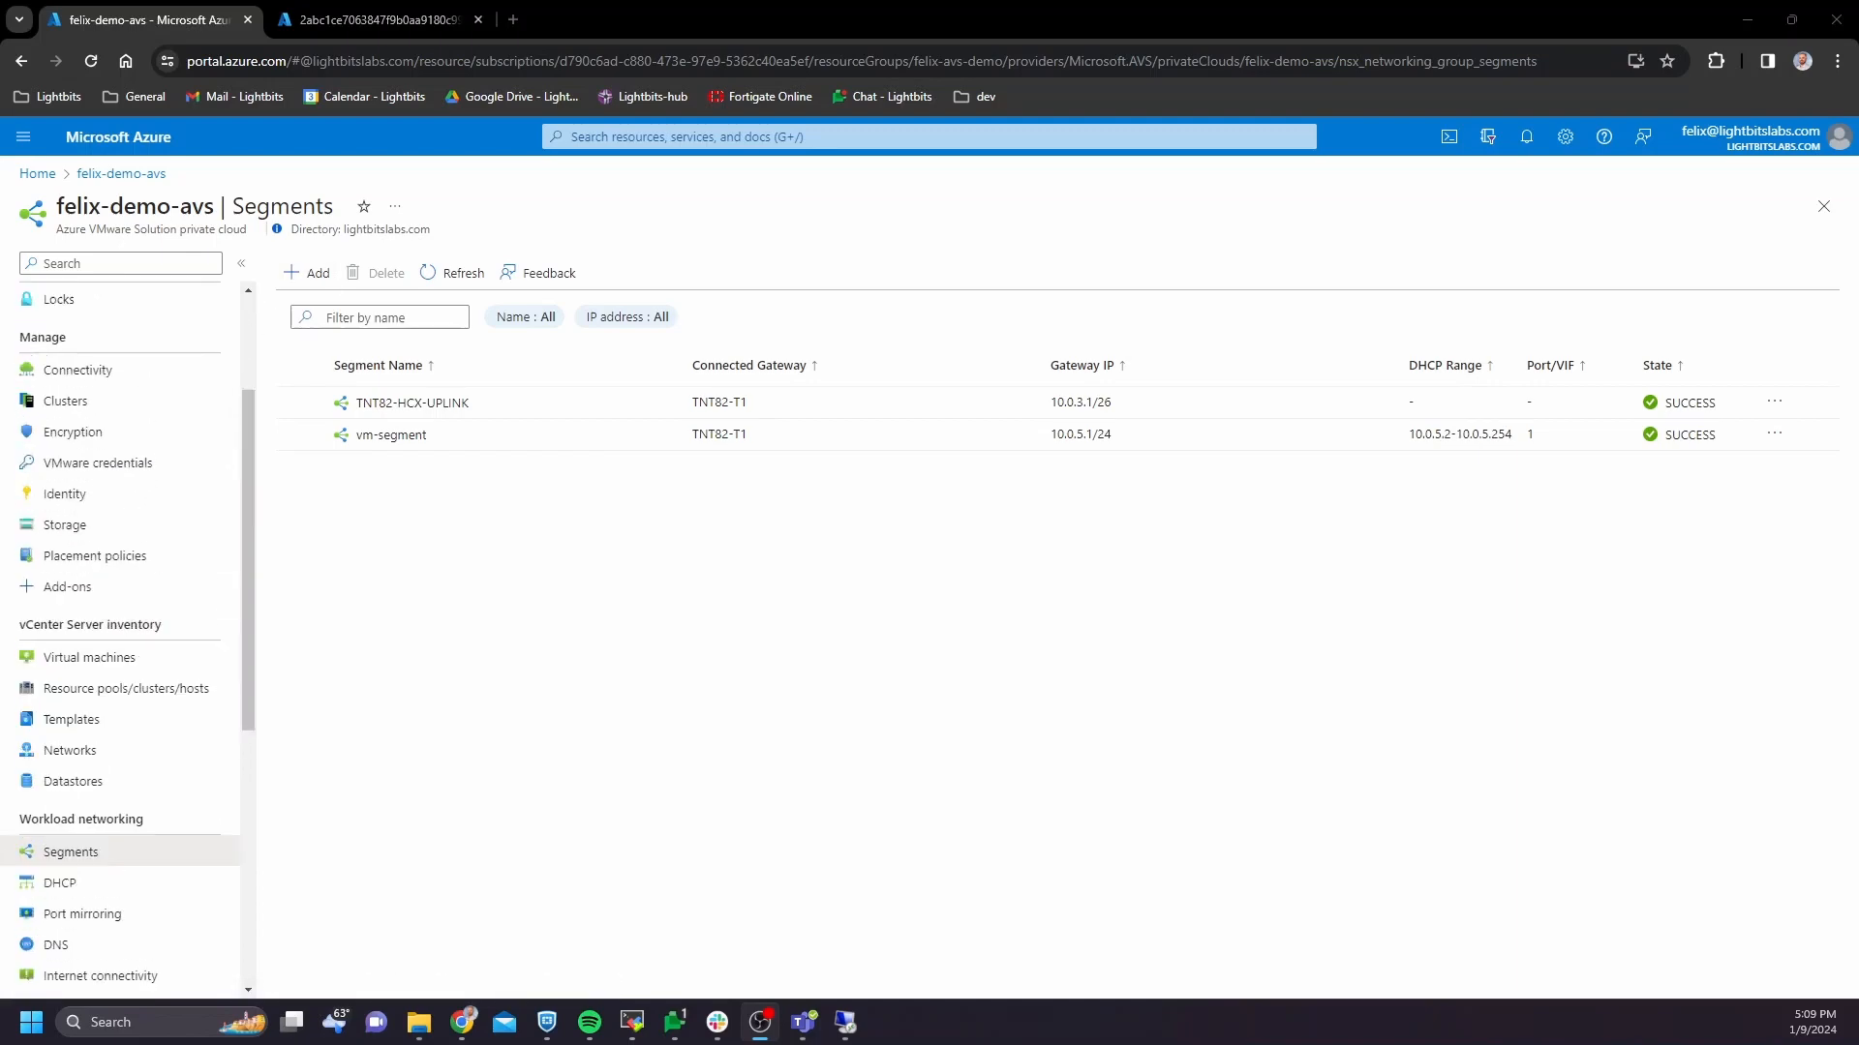
scroll(112, 734, "down", 4)
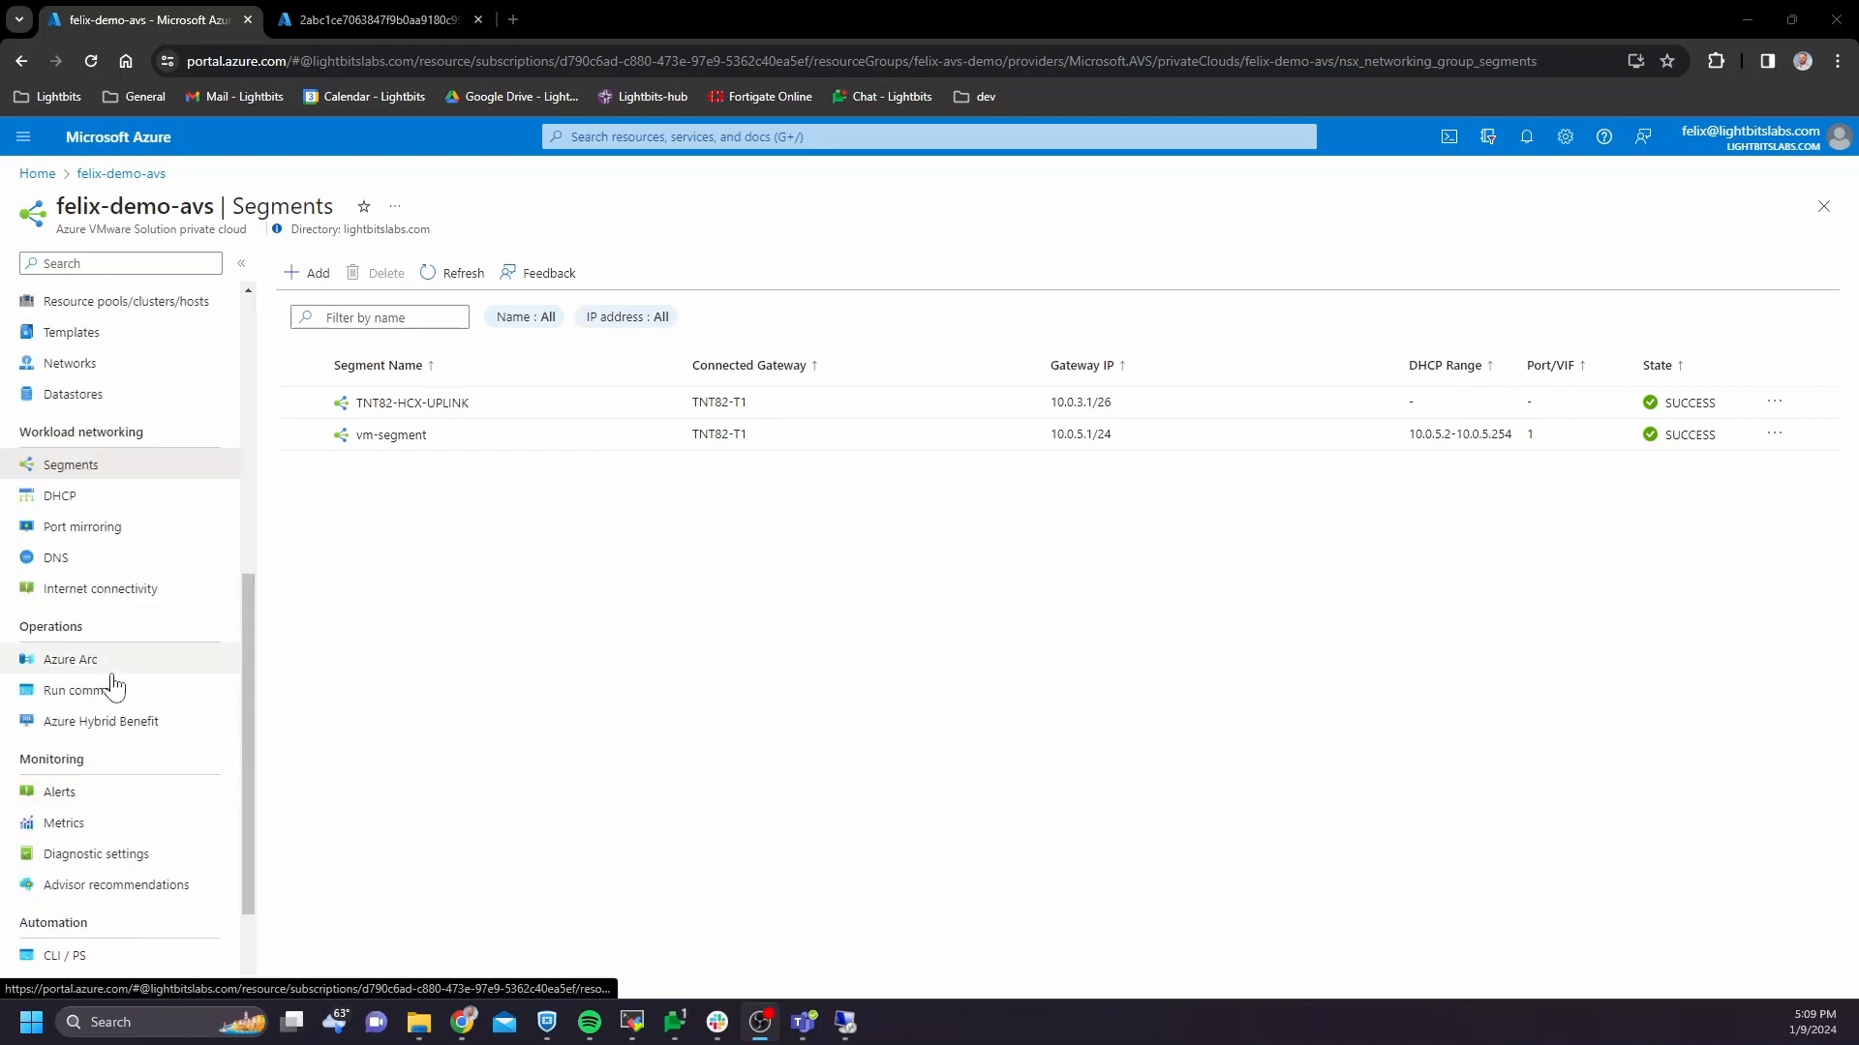
left_click(113, 689)
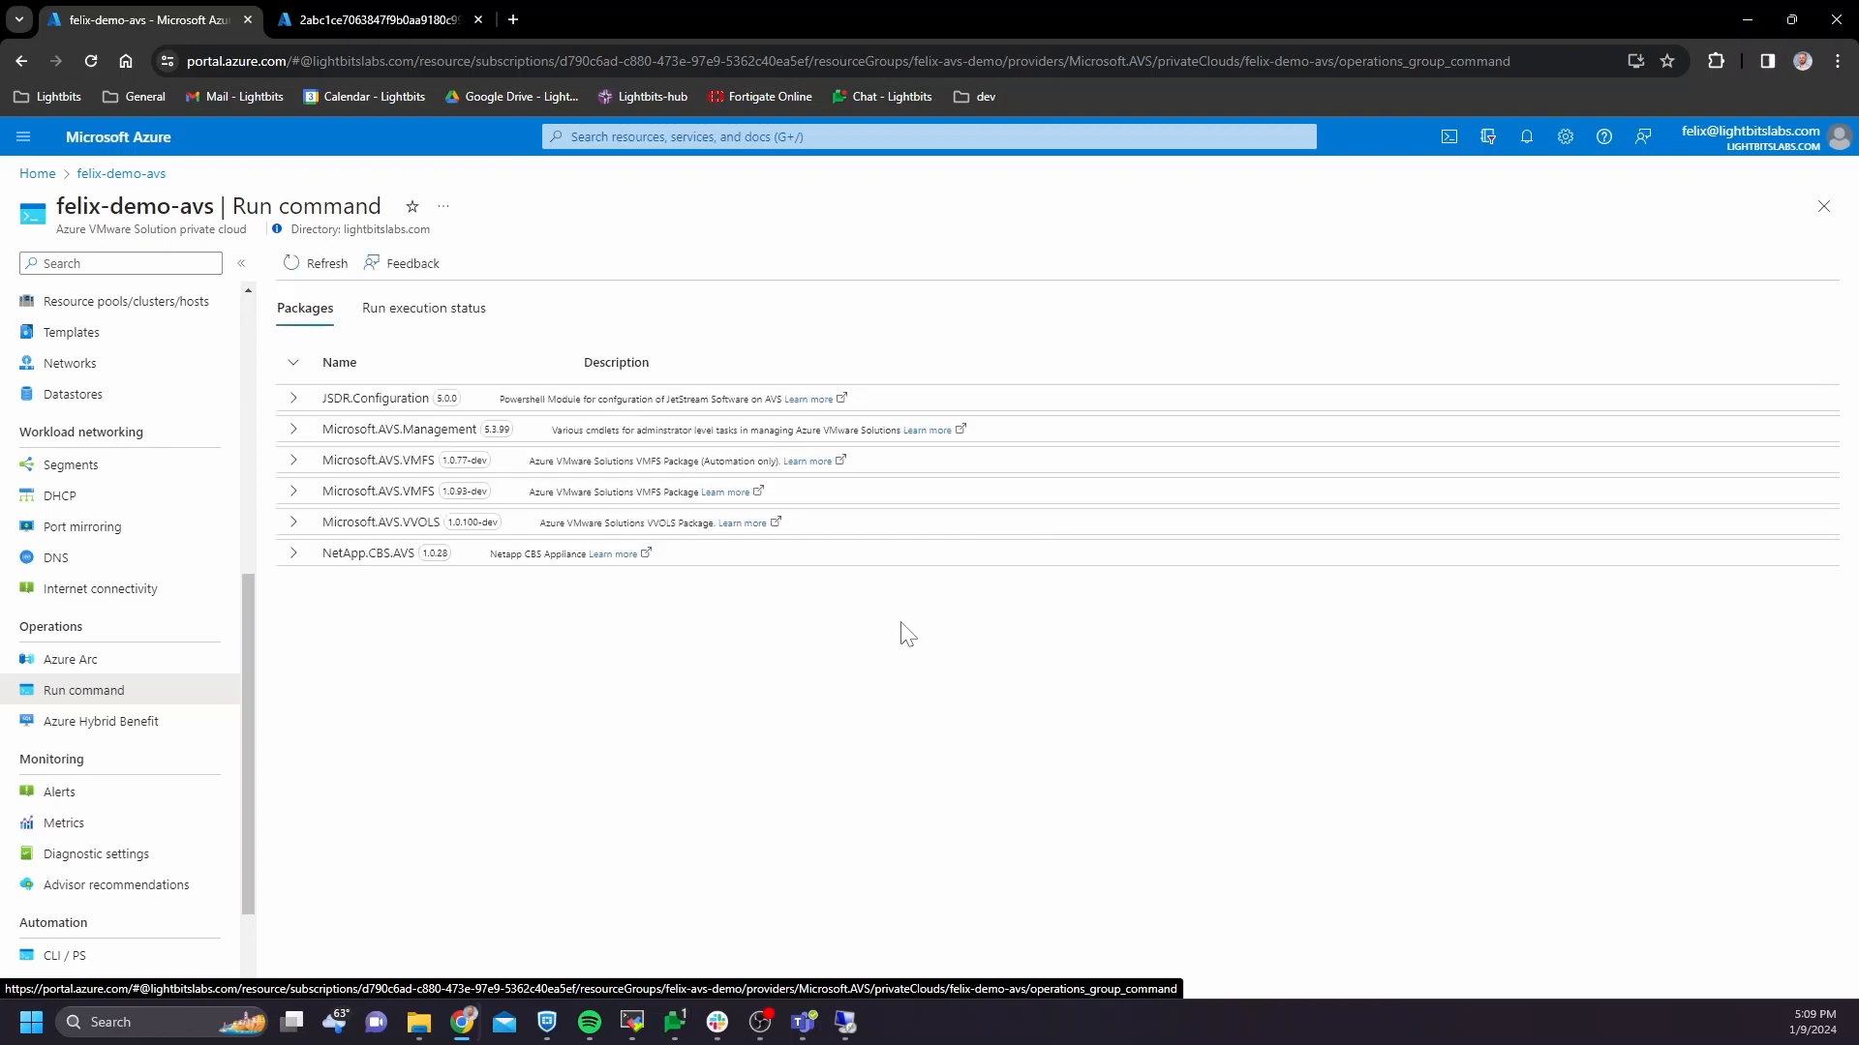
left_click(414, 310)
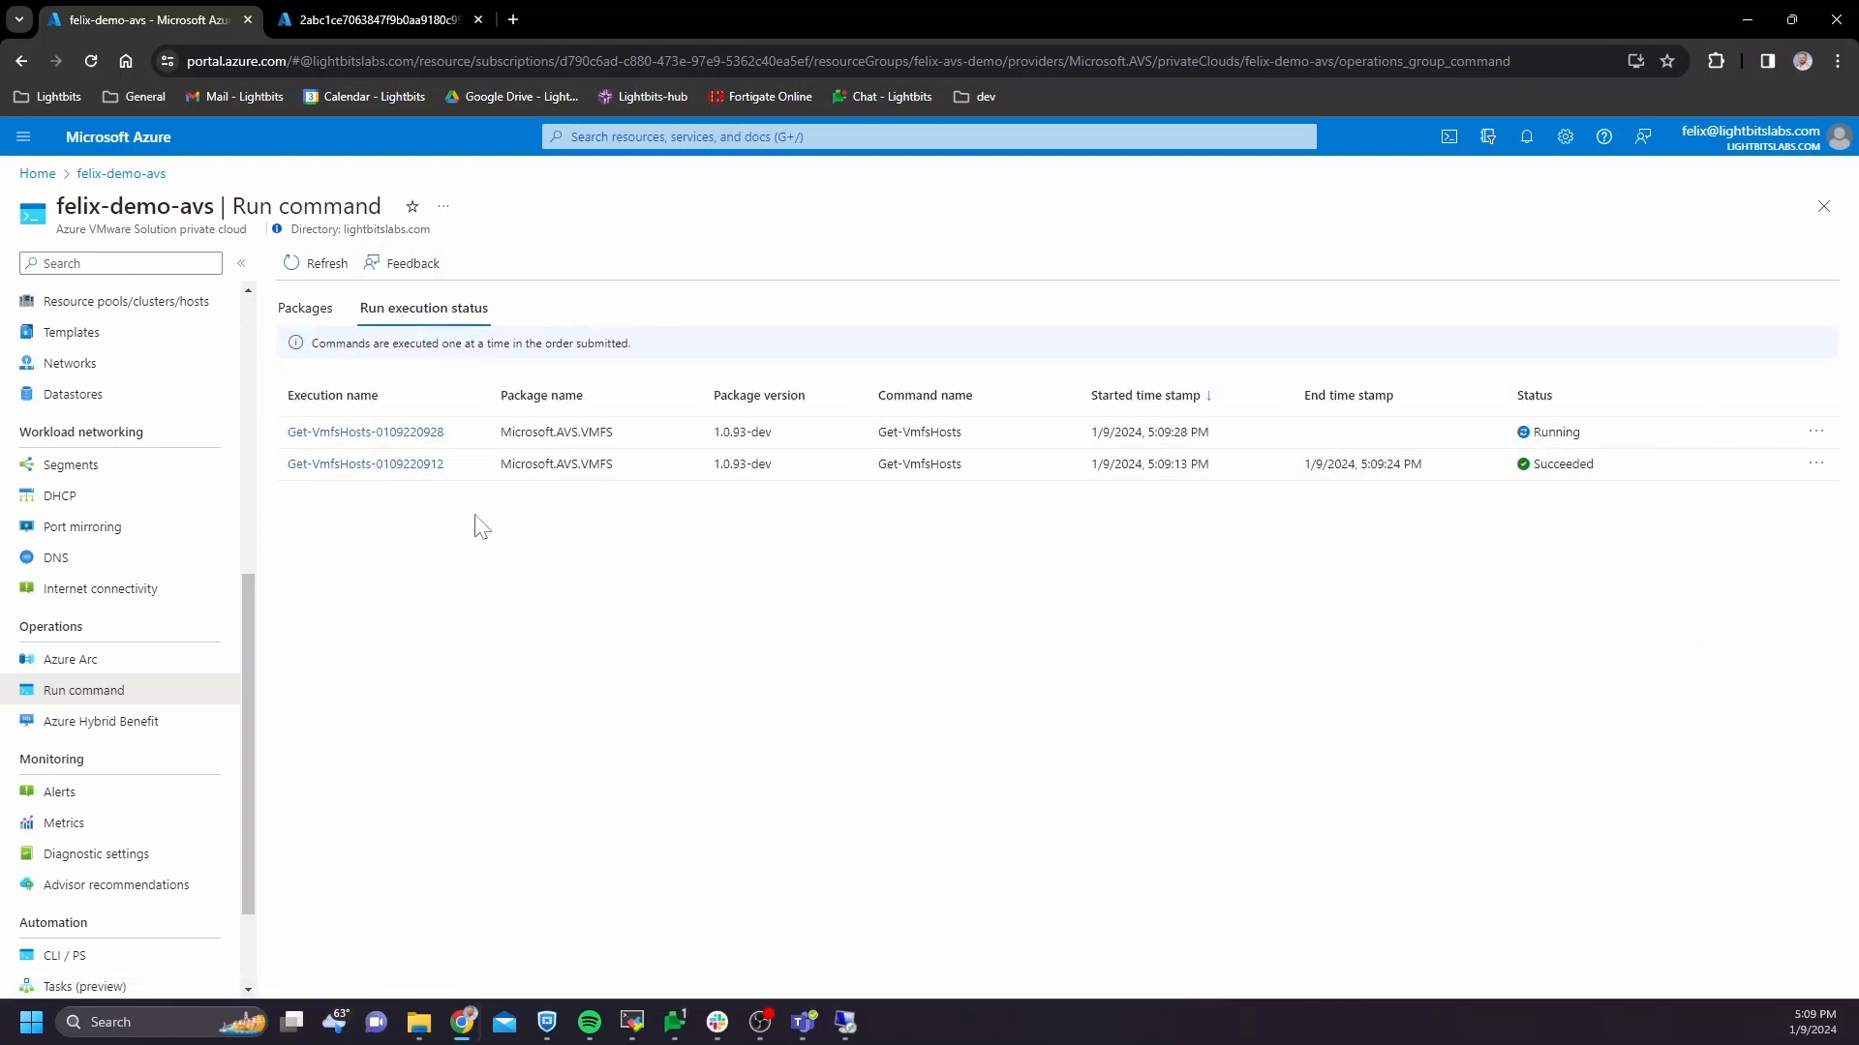
Return to the remote desktop and examine the NVMe TCP disk listed under adapter vmhba65's devices on host esx08-r19
left_click(845, 1023)
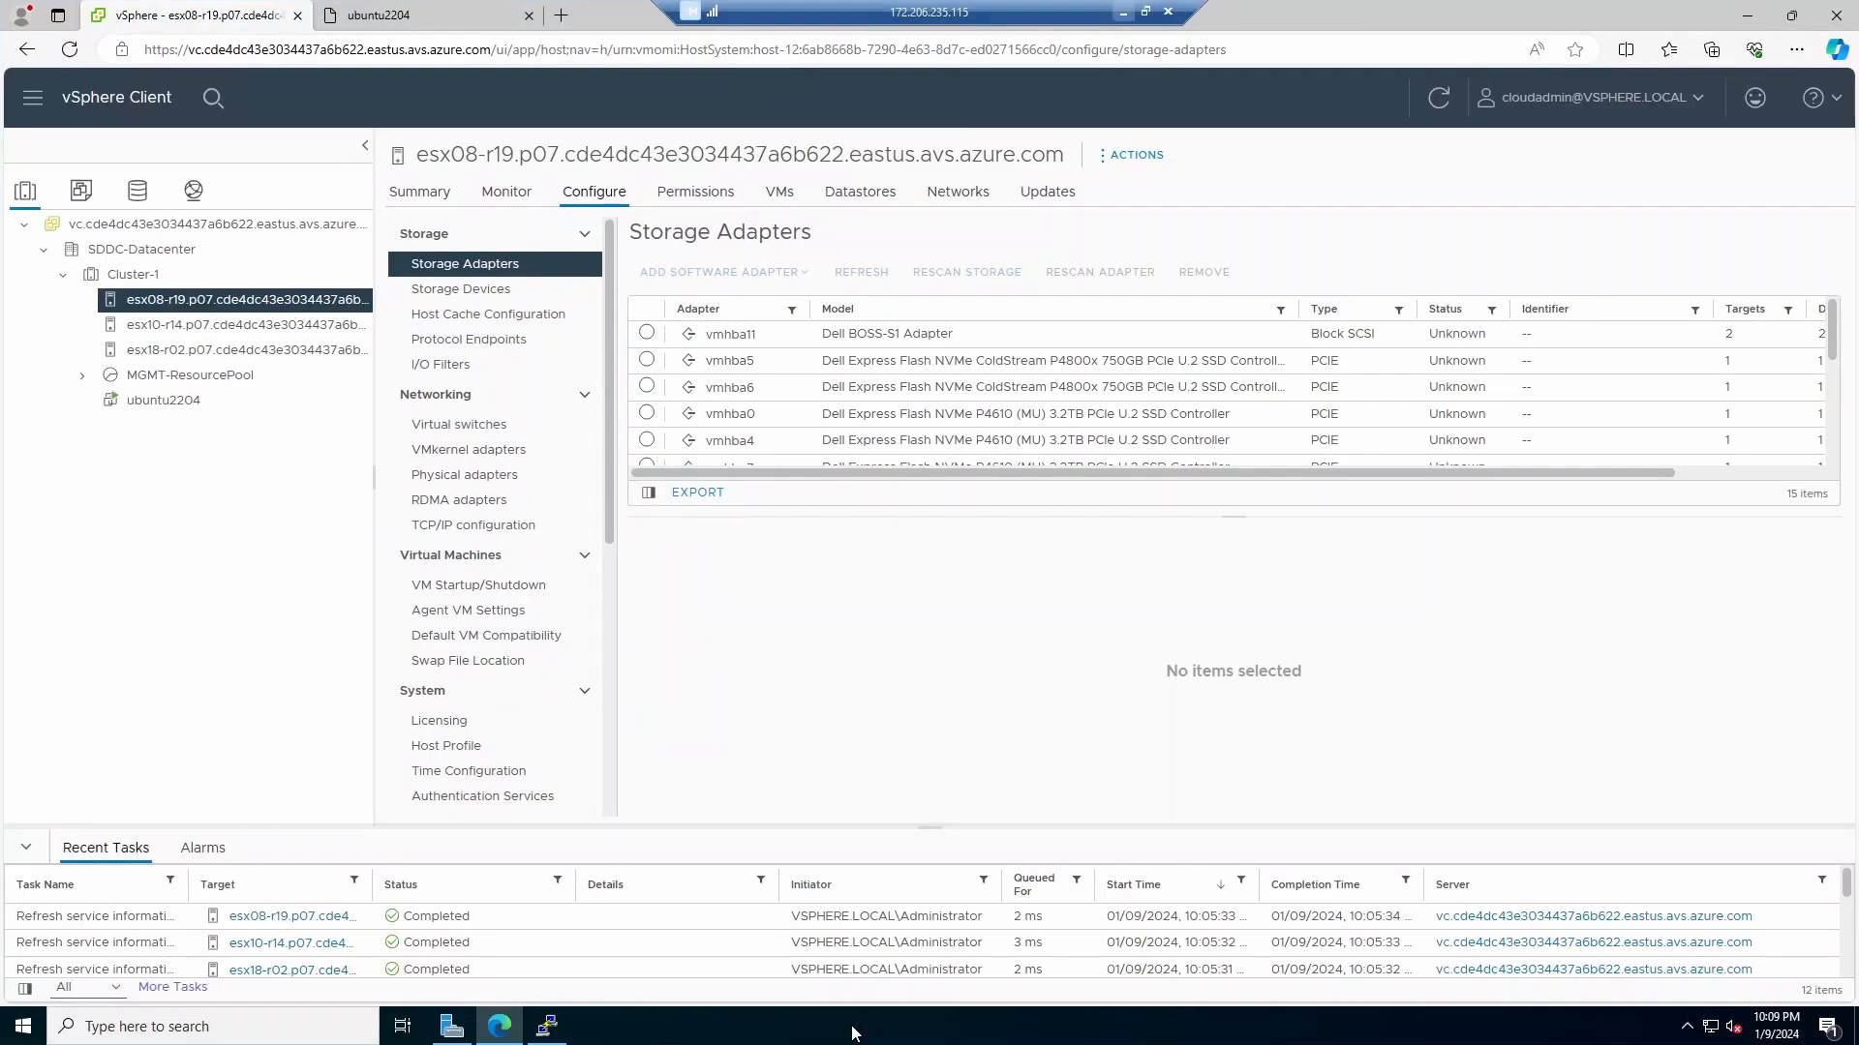
scroll(826, 461, "down", 5)
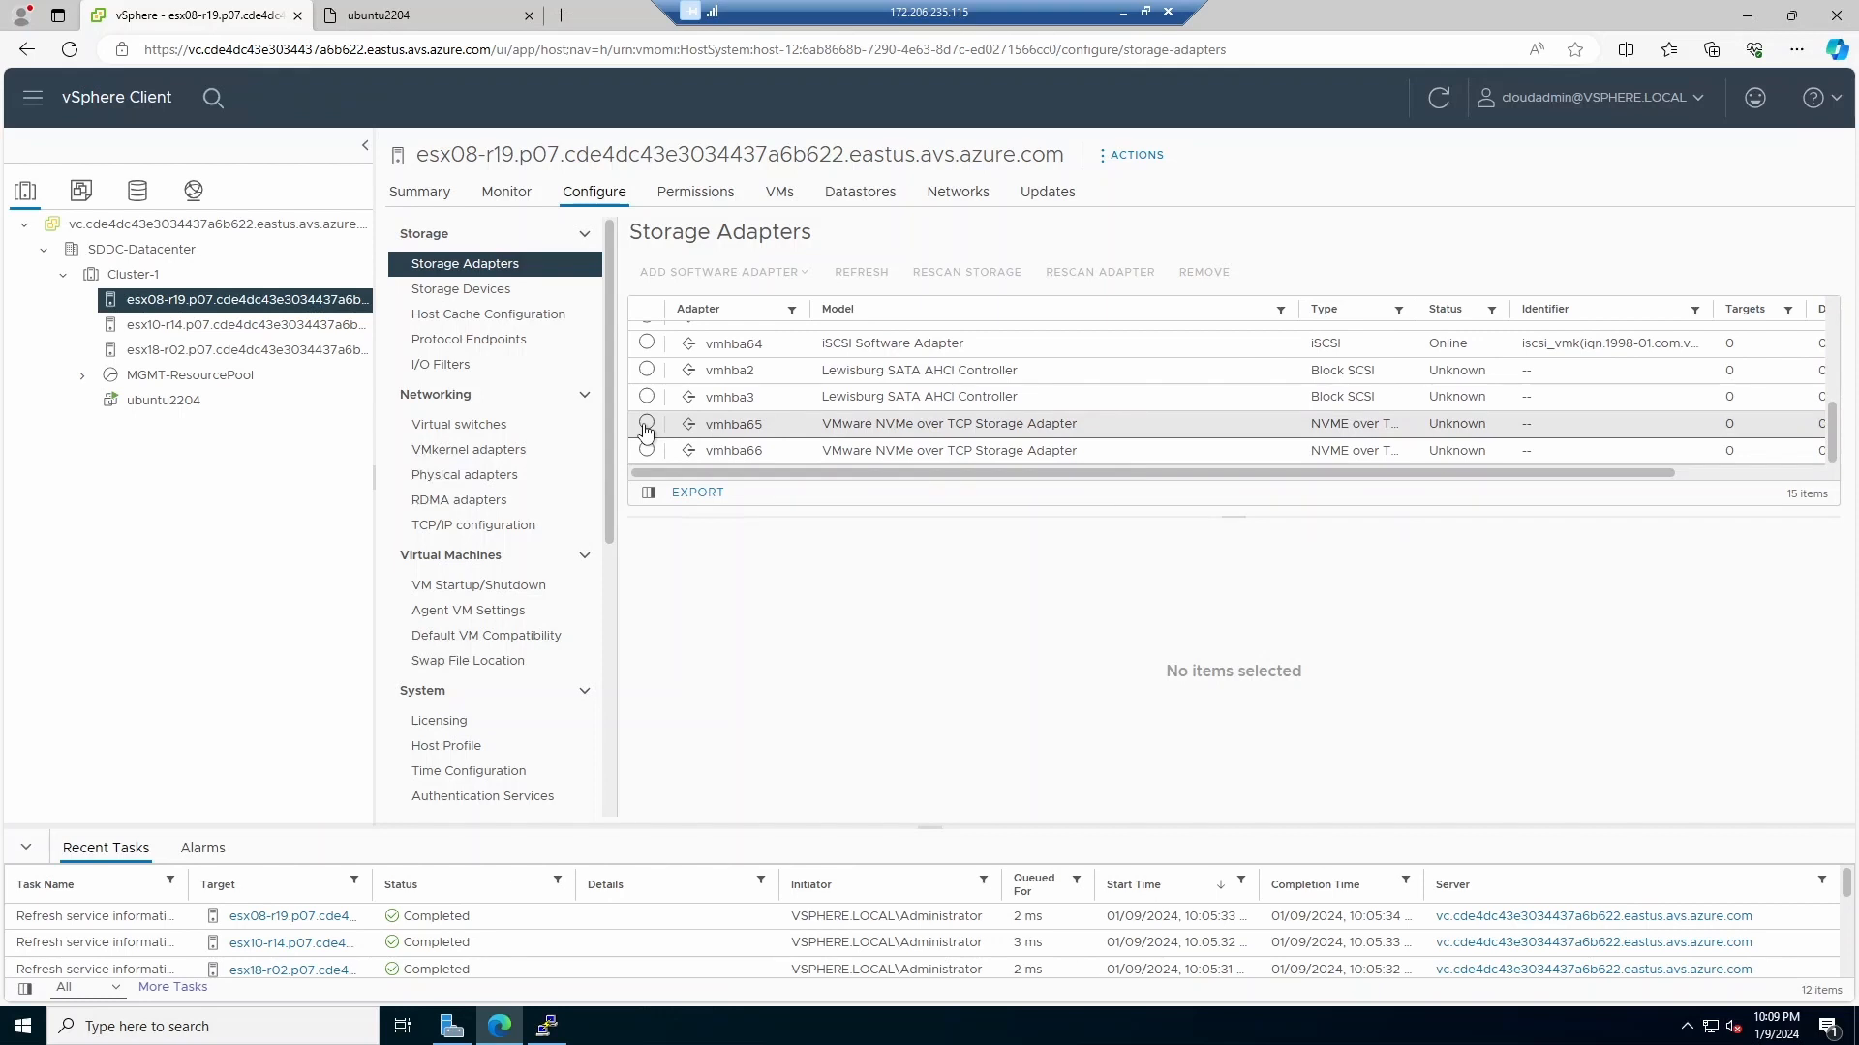
left_click(646, 424)
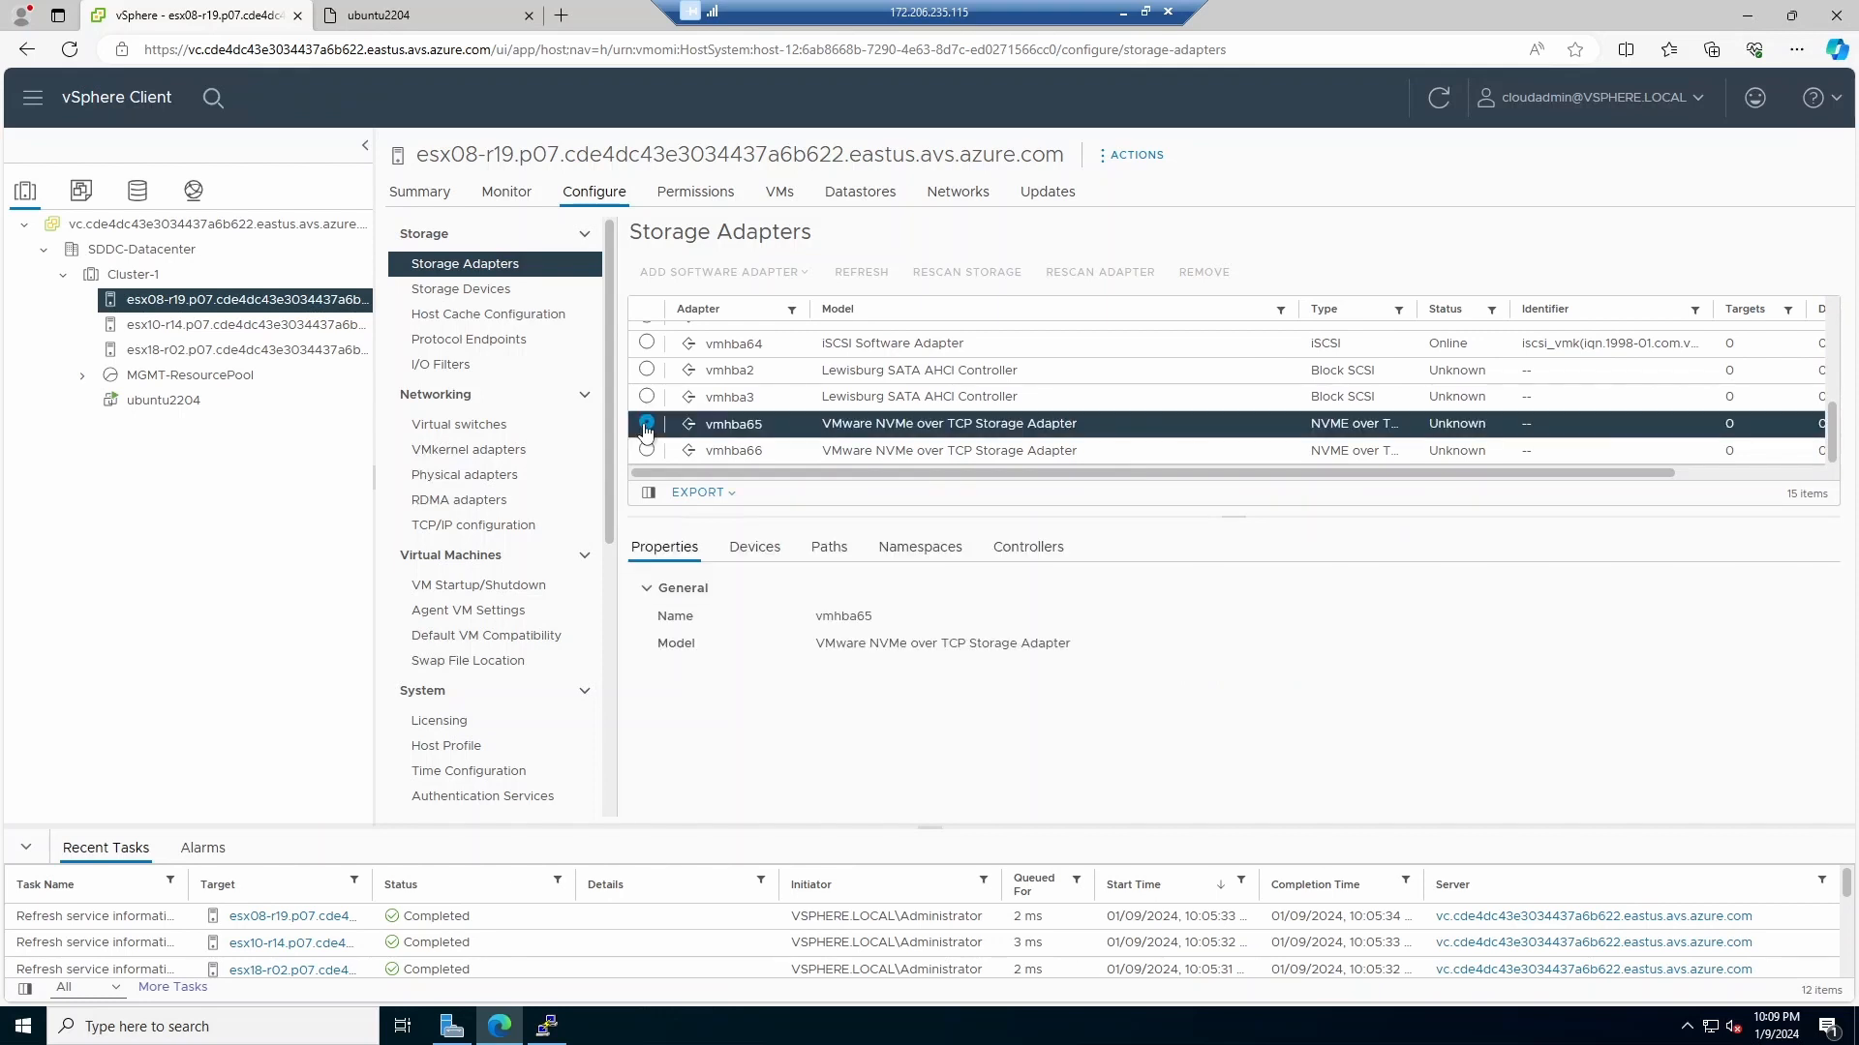
left_click(770, 552)
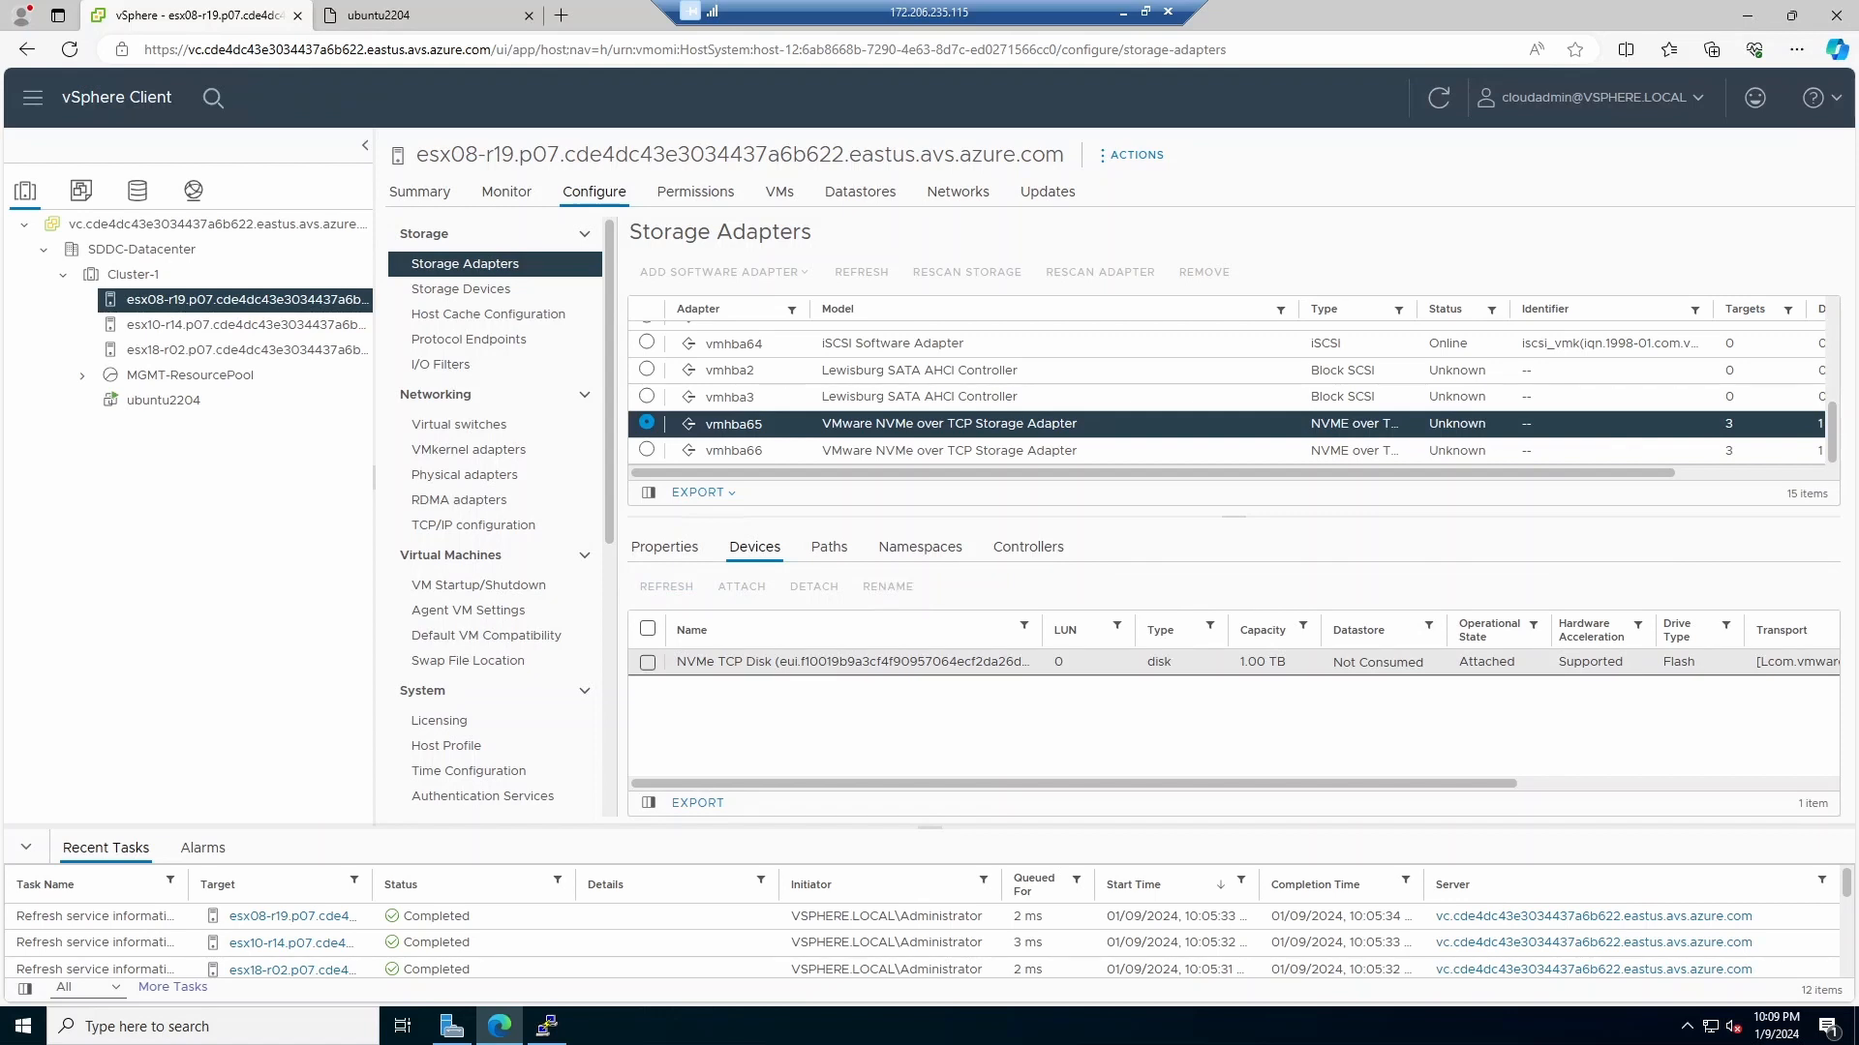
left_click_drag(1026, 662, 695, 662)
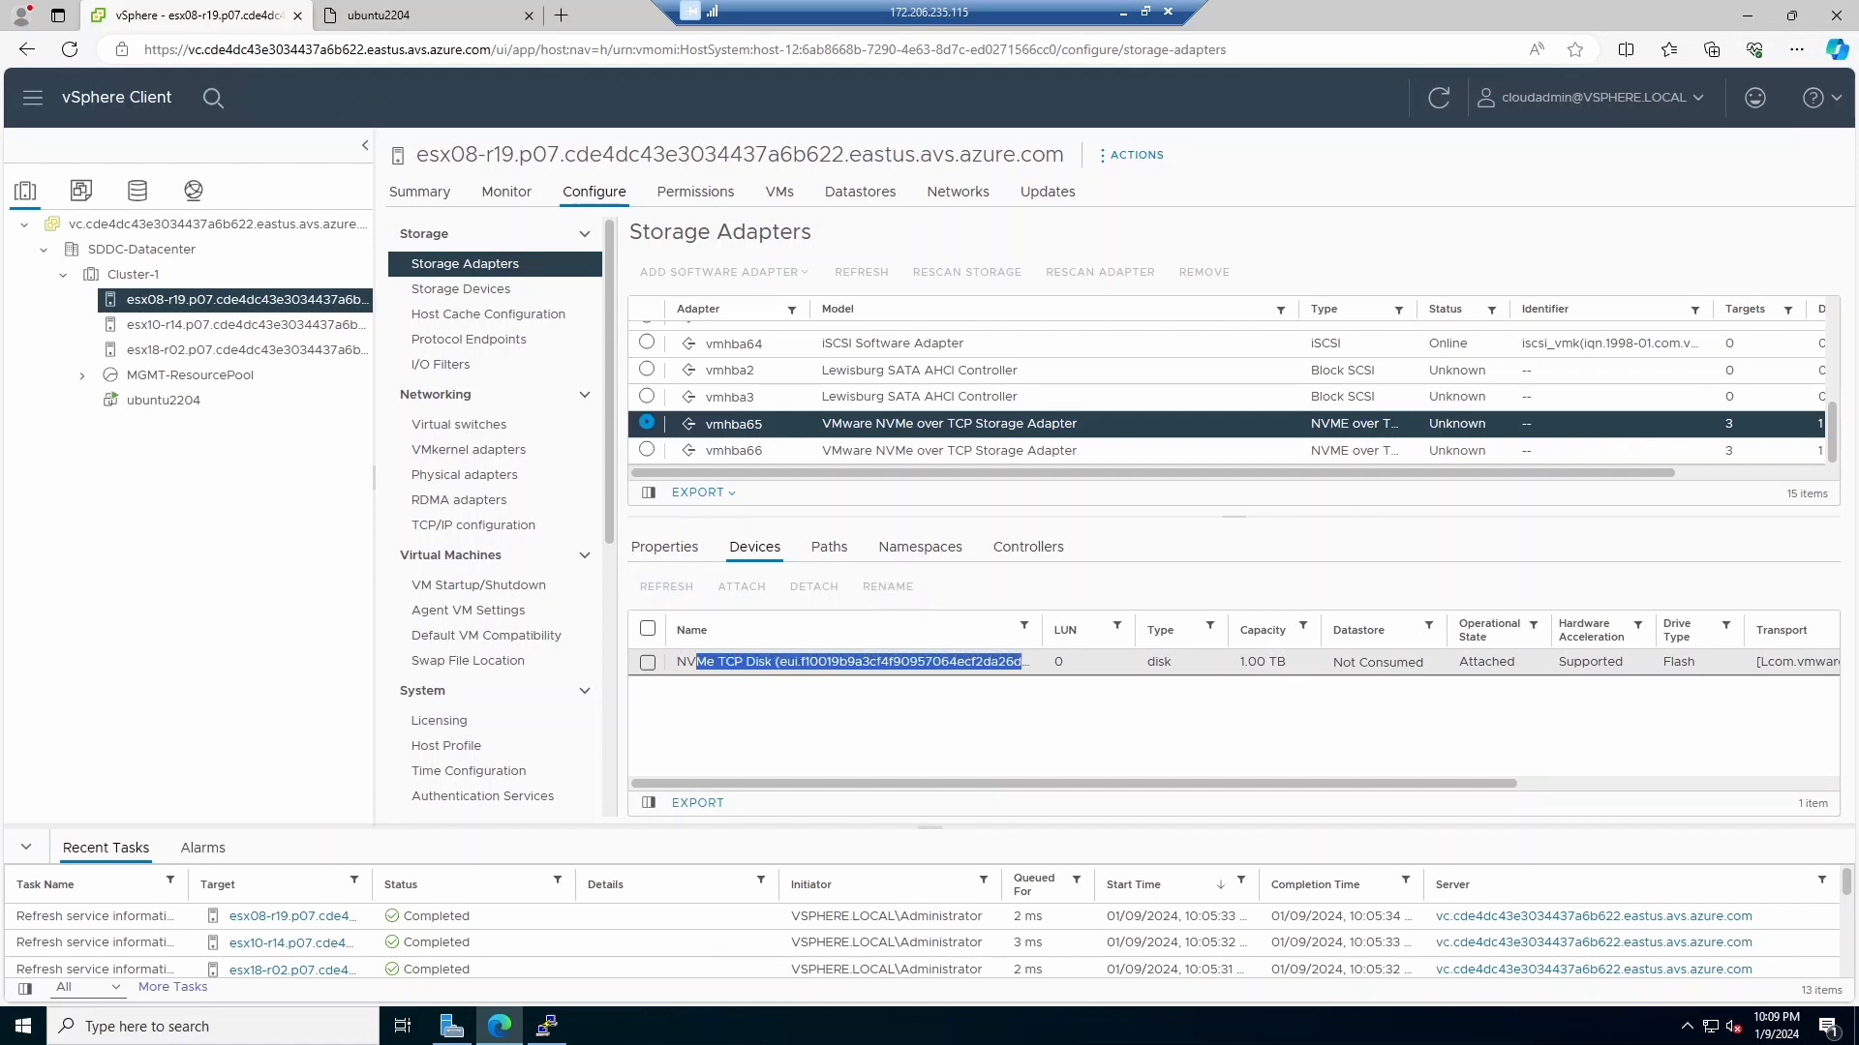
left_click(767, 697)
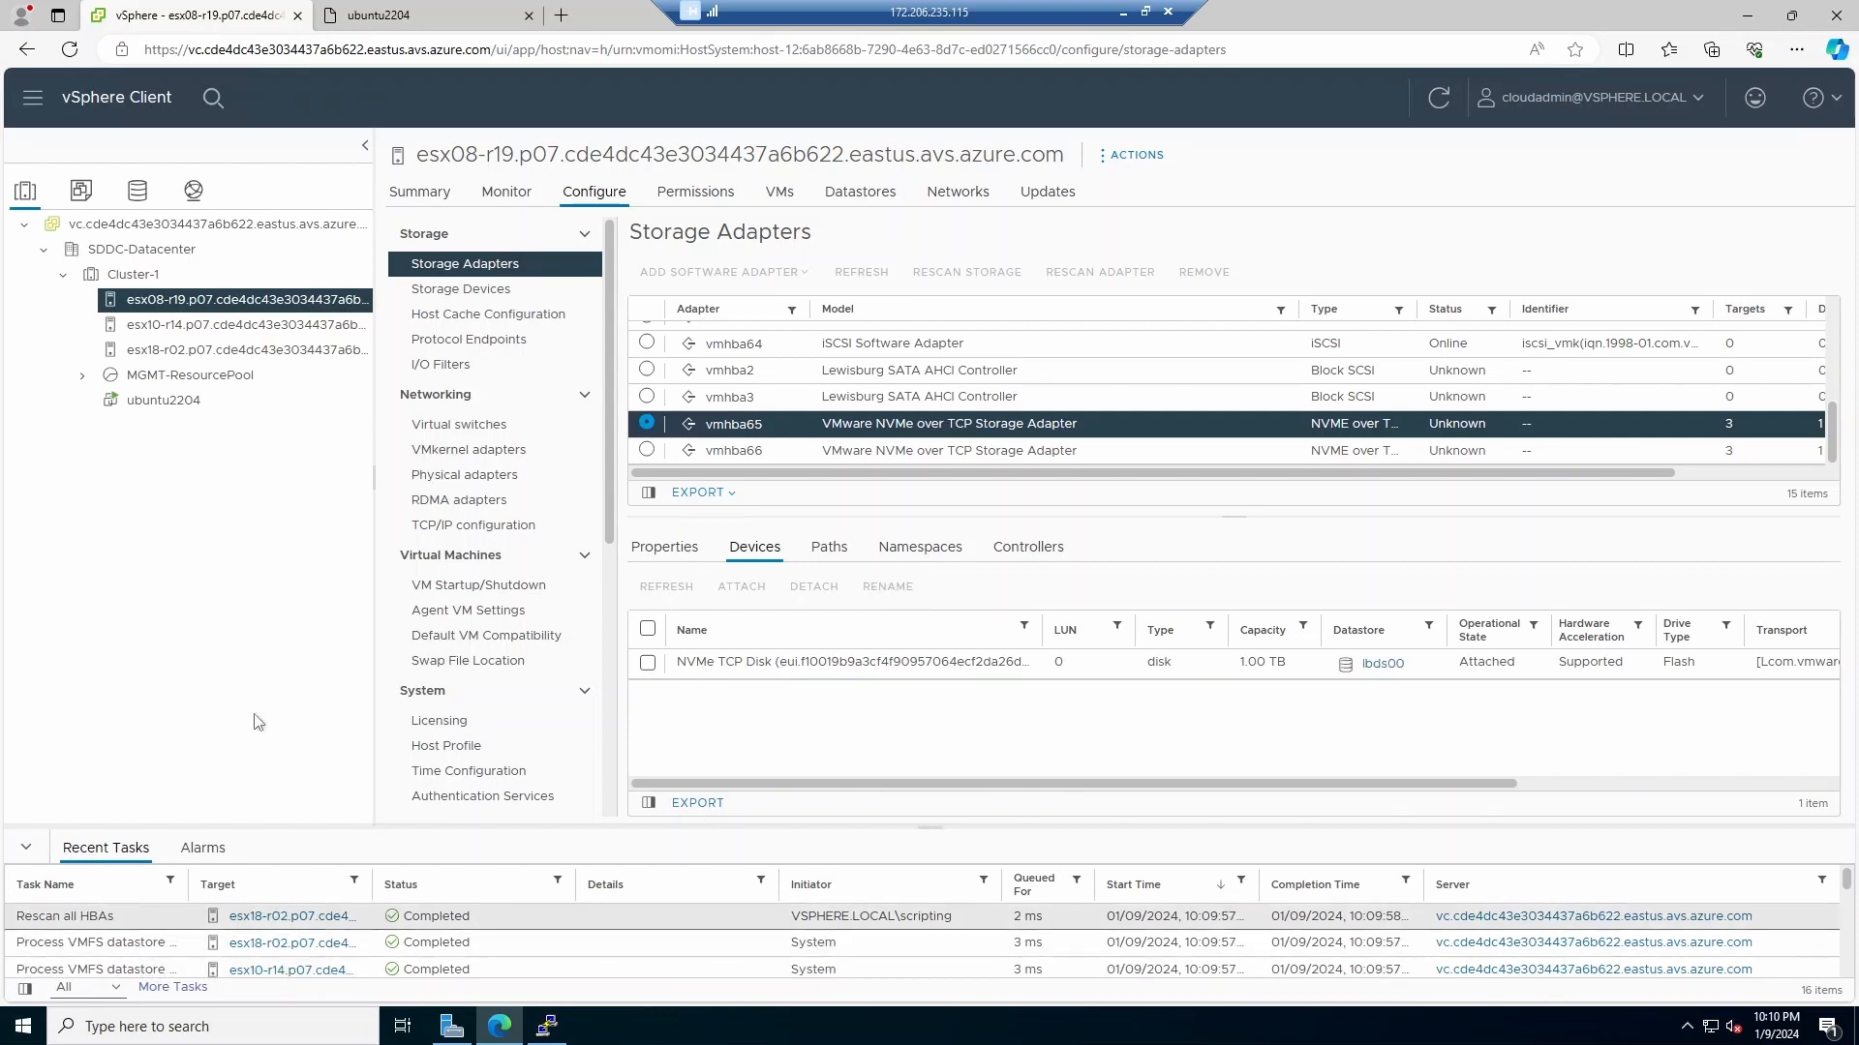
Check the datastore creation command in the terminal and browse the files of datastore lbds00 in vSphere
left_click(547, 1026)
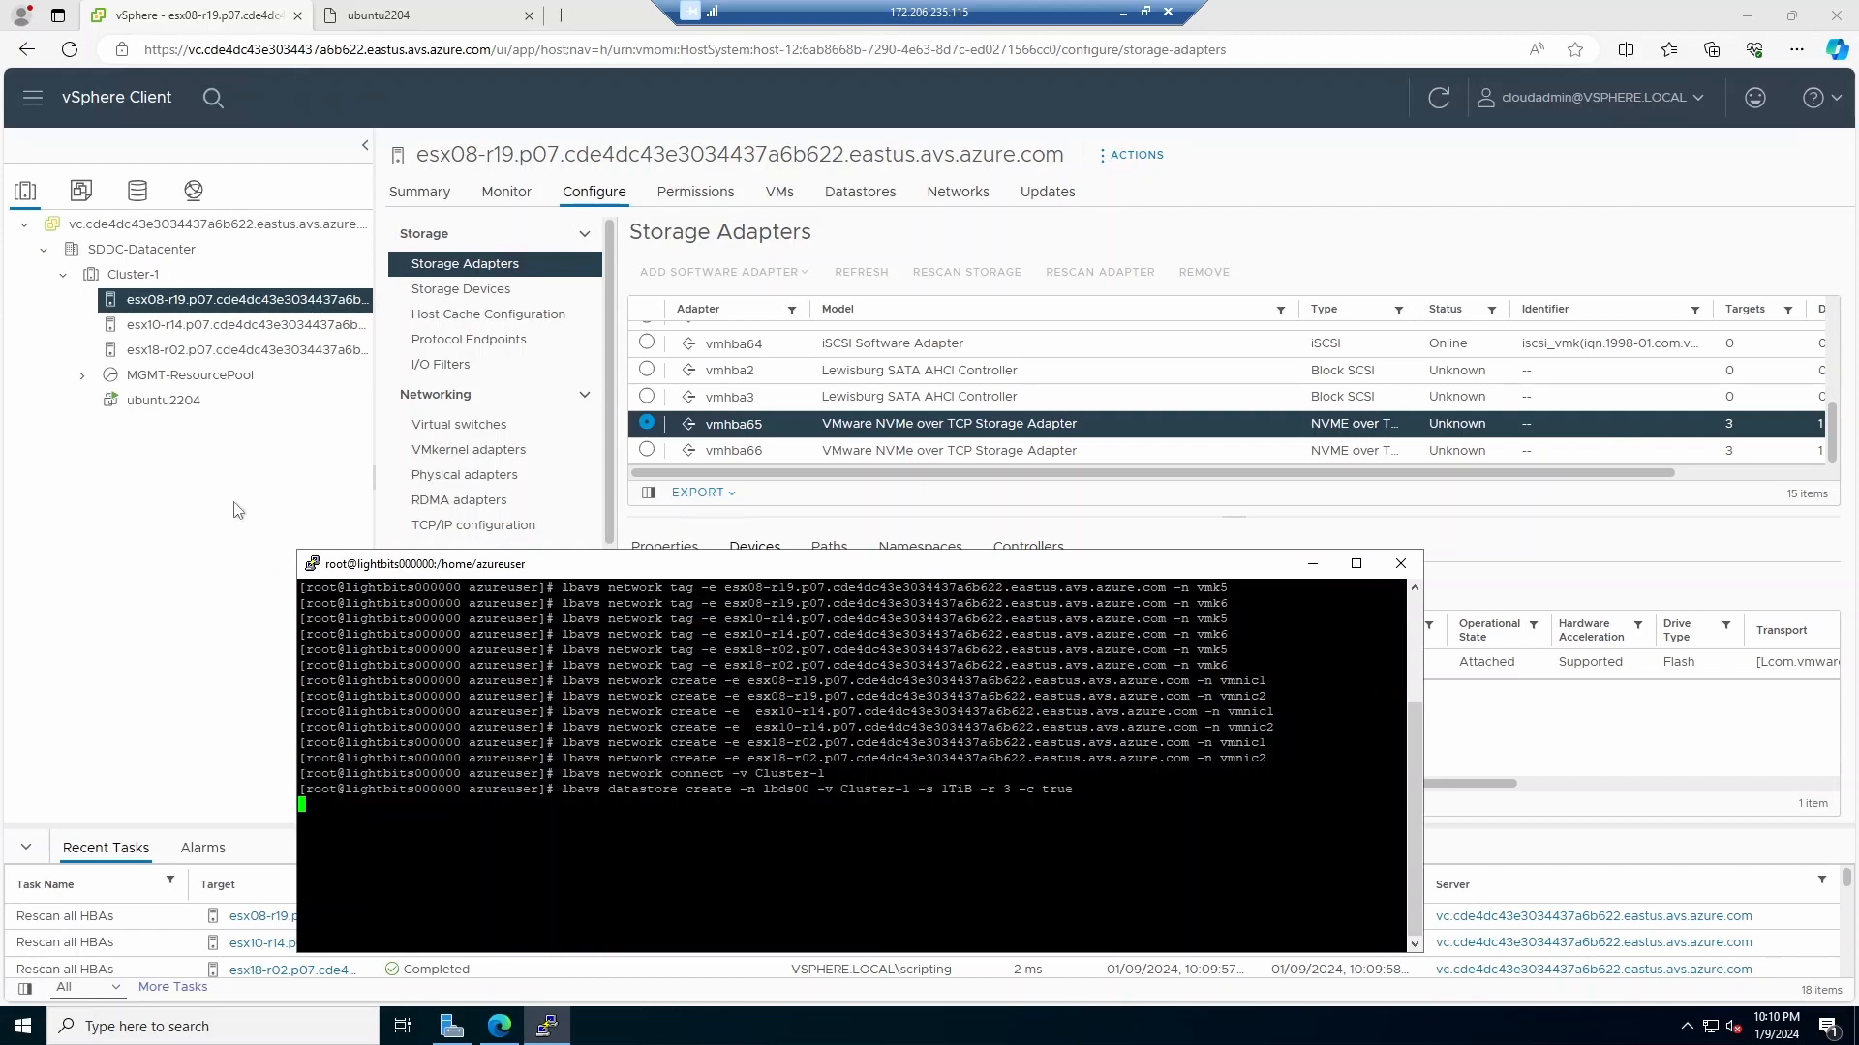
left_click(140, 193)
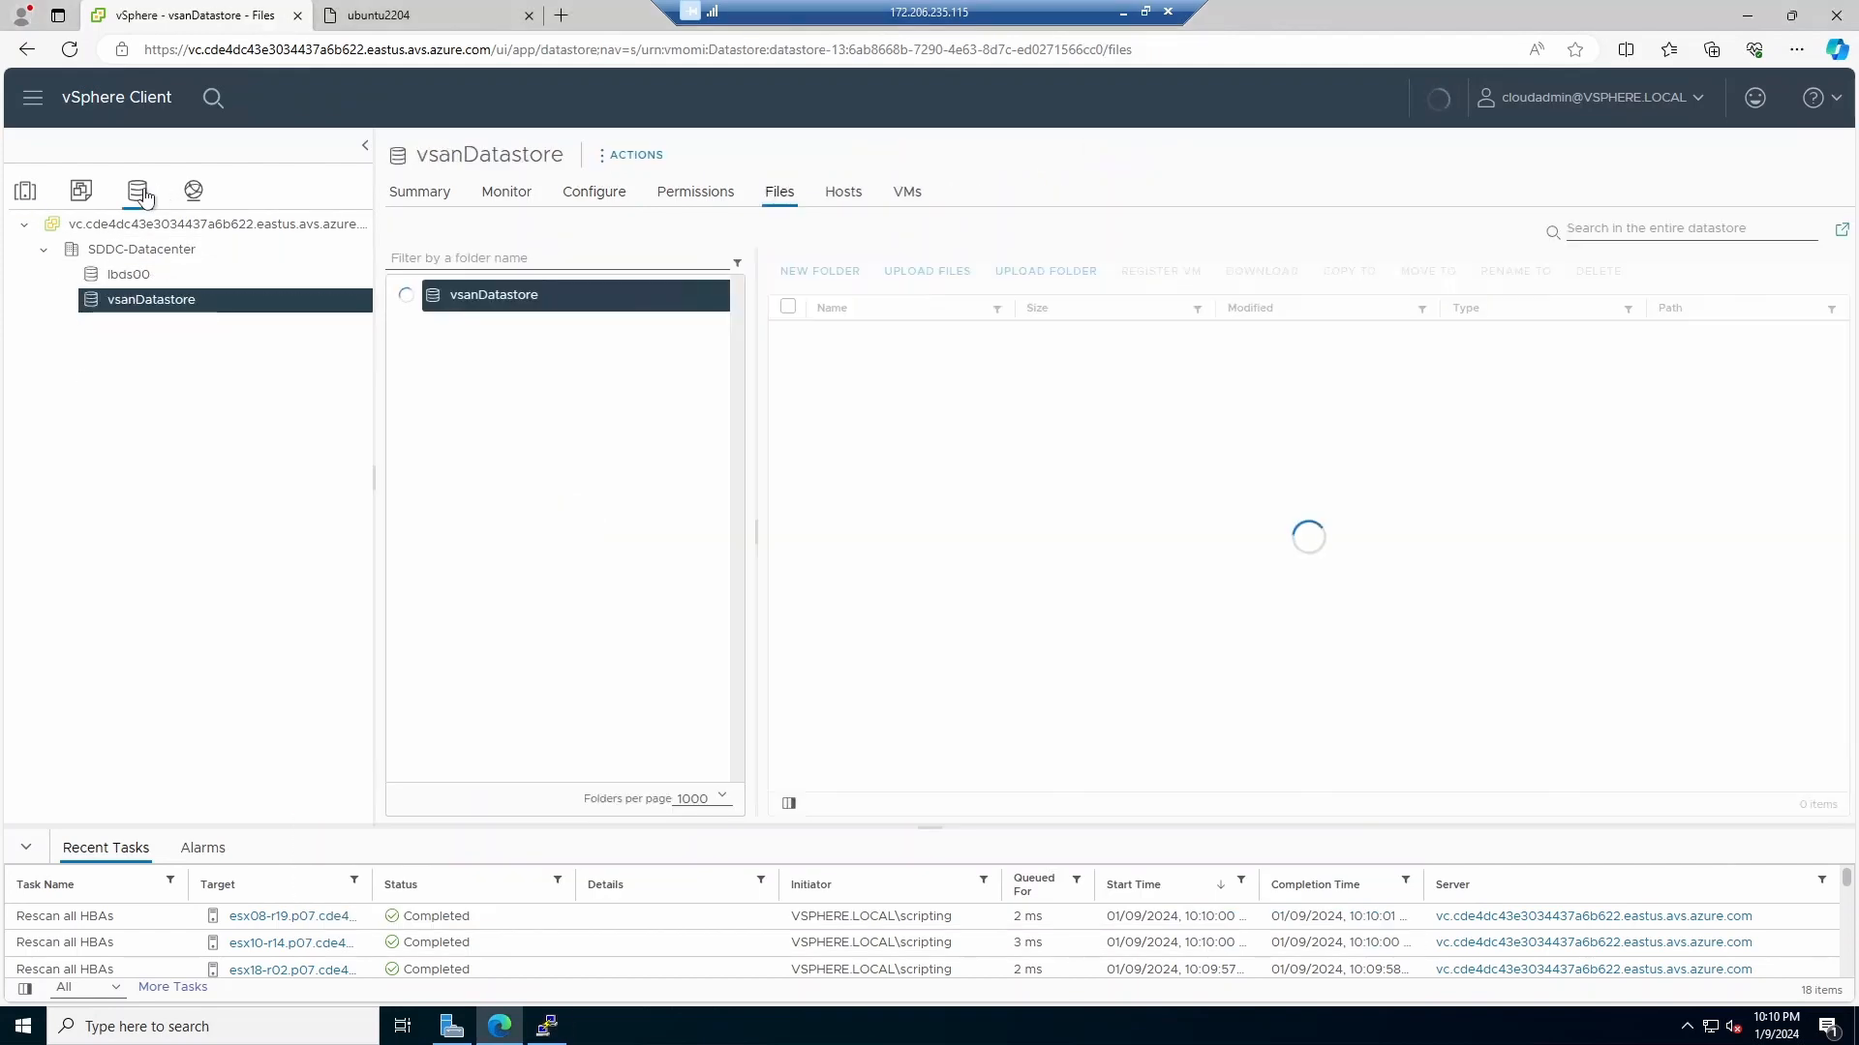
left_click(128, 274)
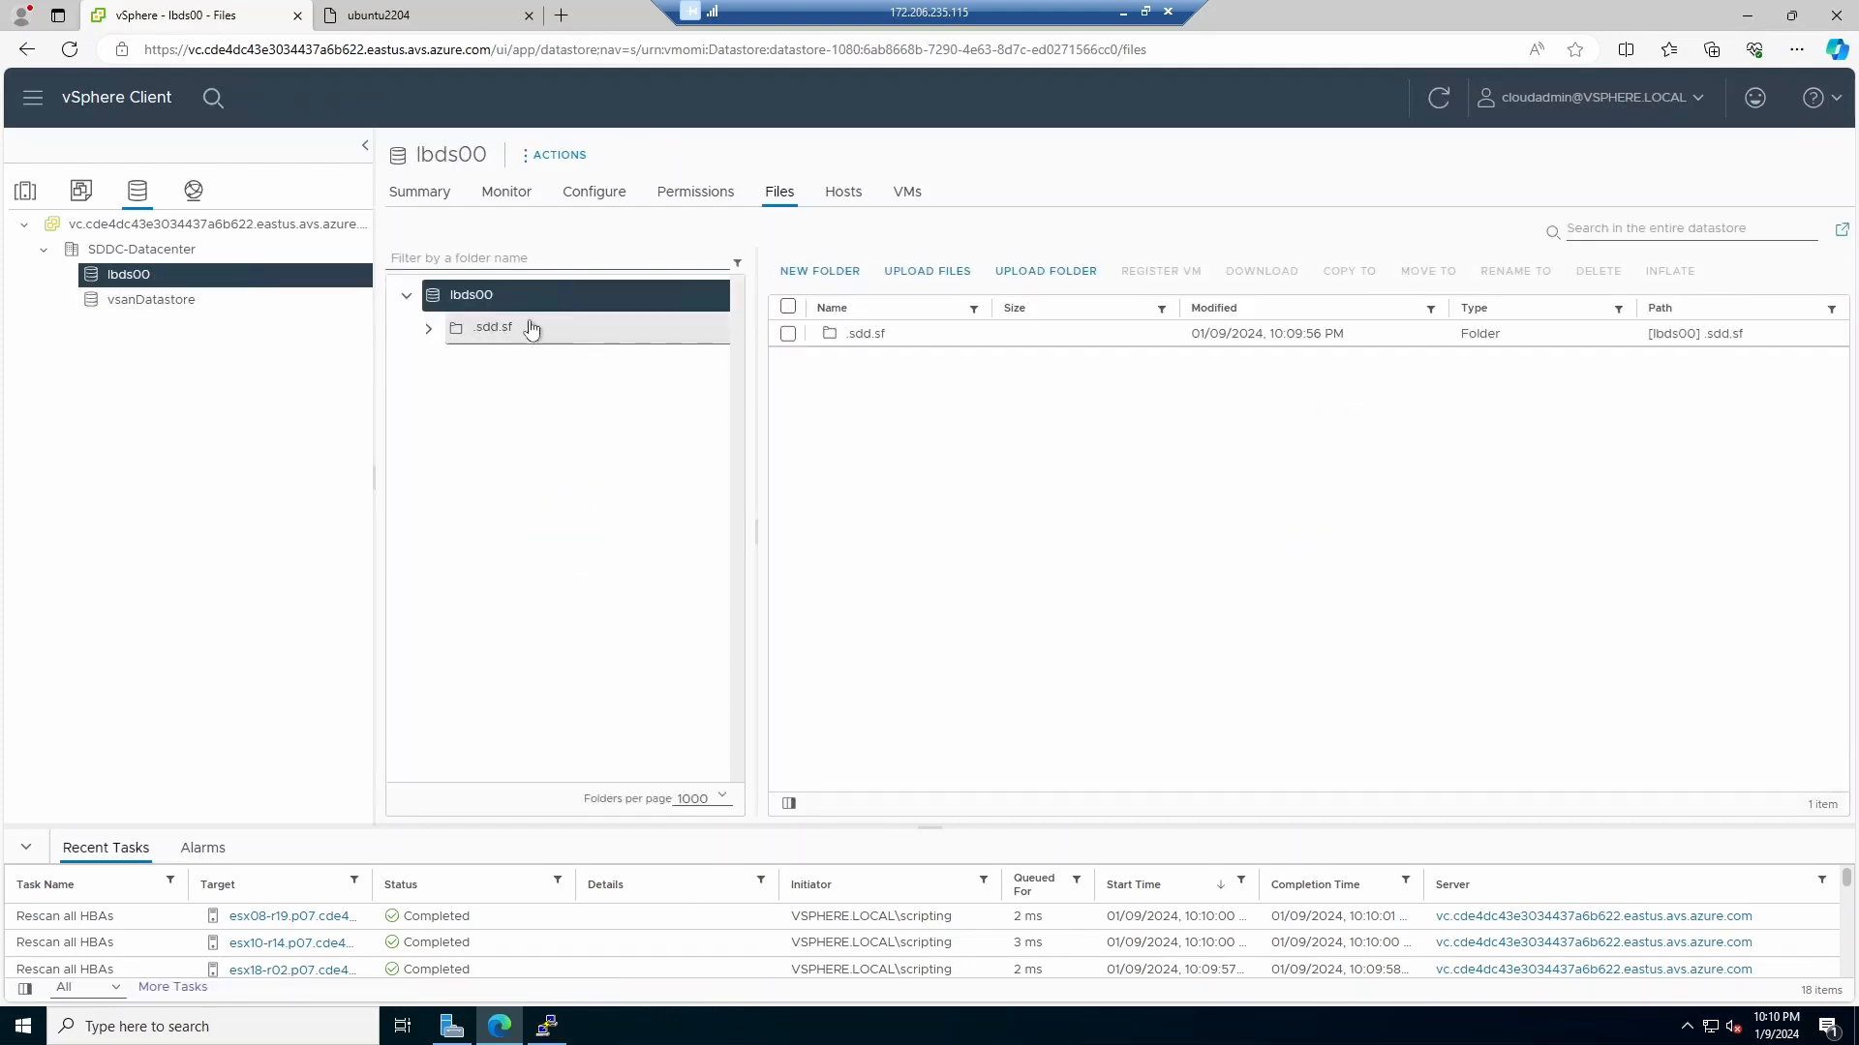
Review the datastore creation output in the terminal and the fio workload in the ubuntu2204 web console
left_click(545, 1026)
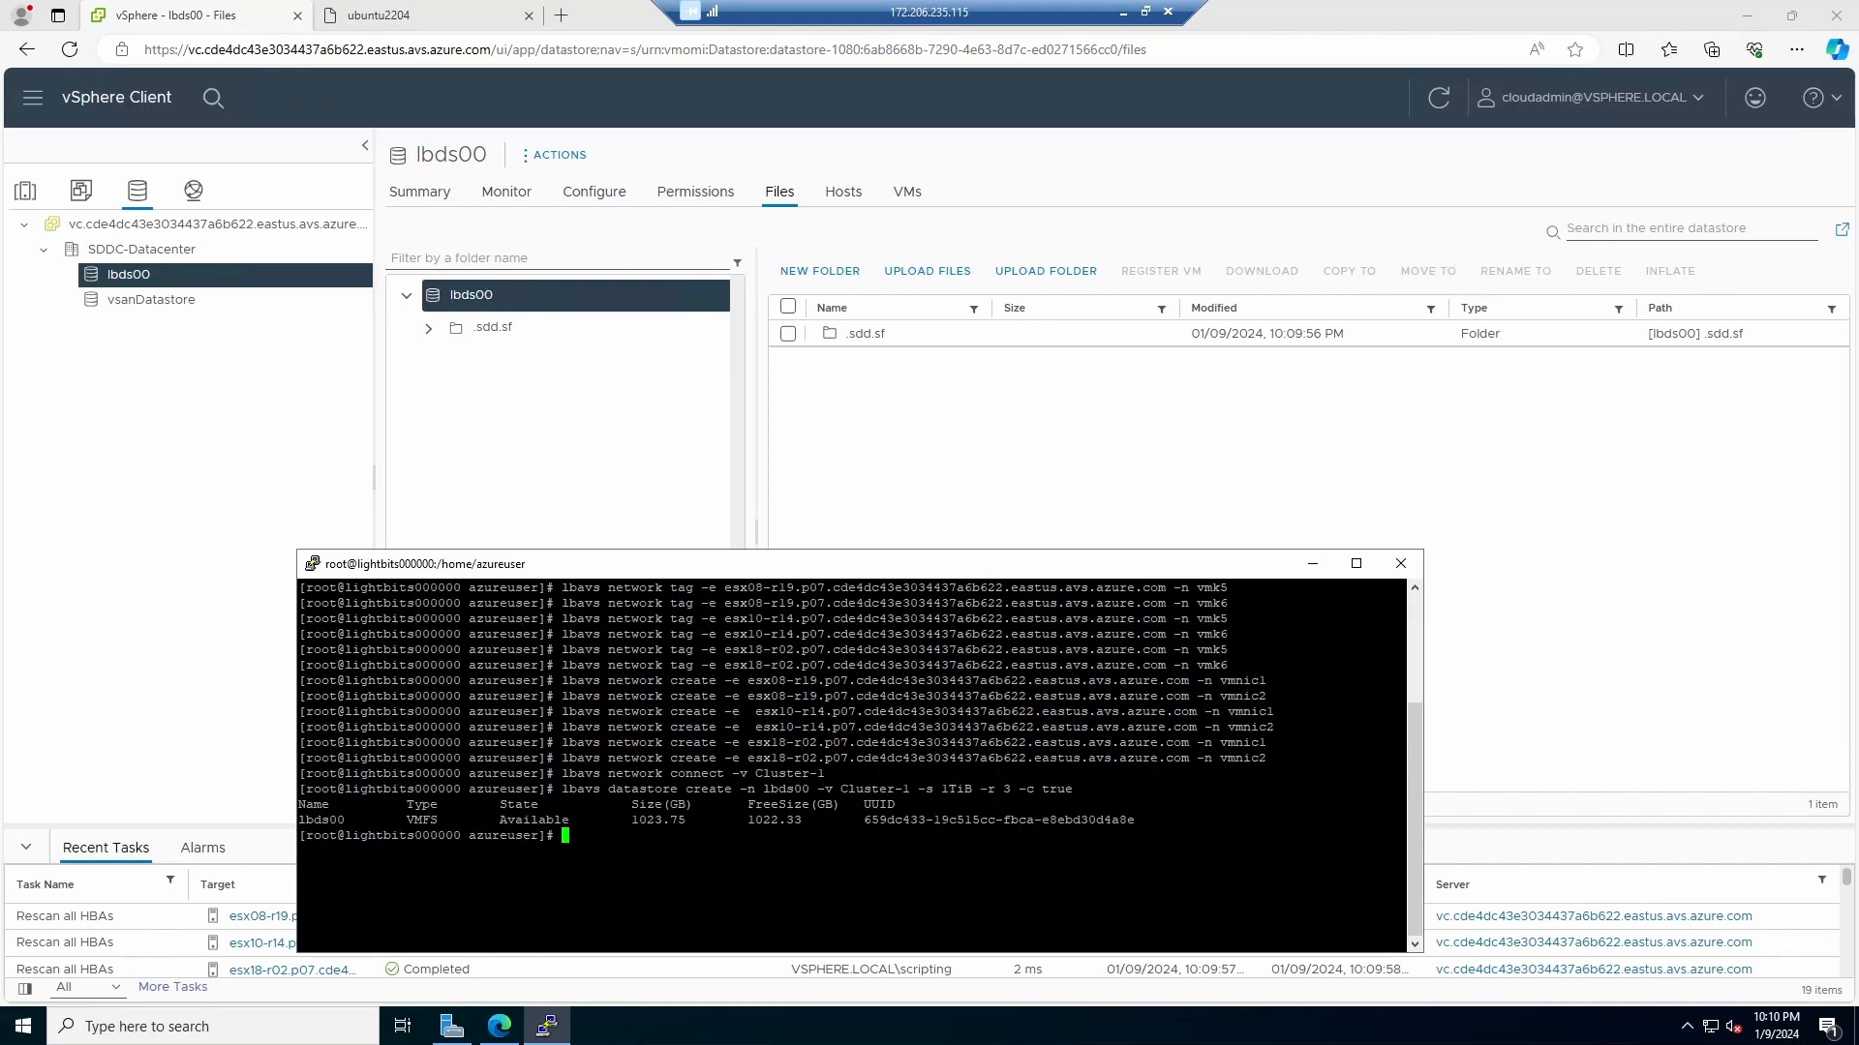
left_click(233, 387)
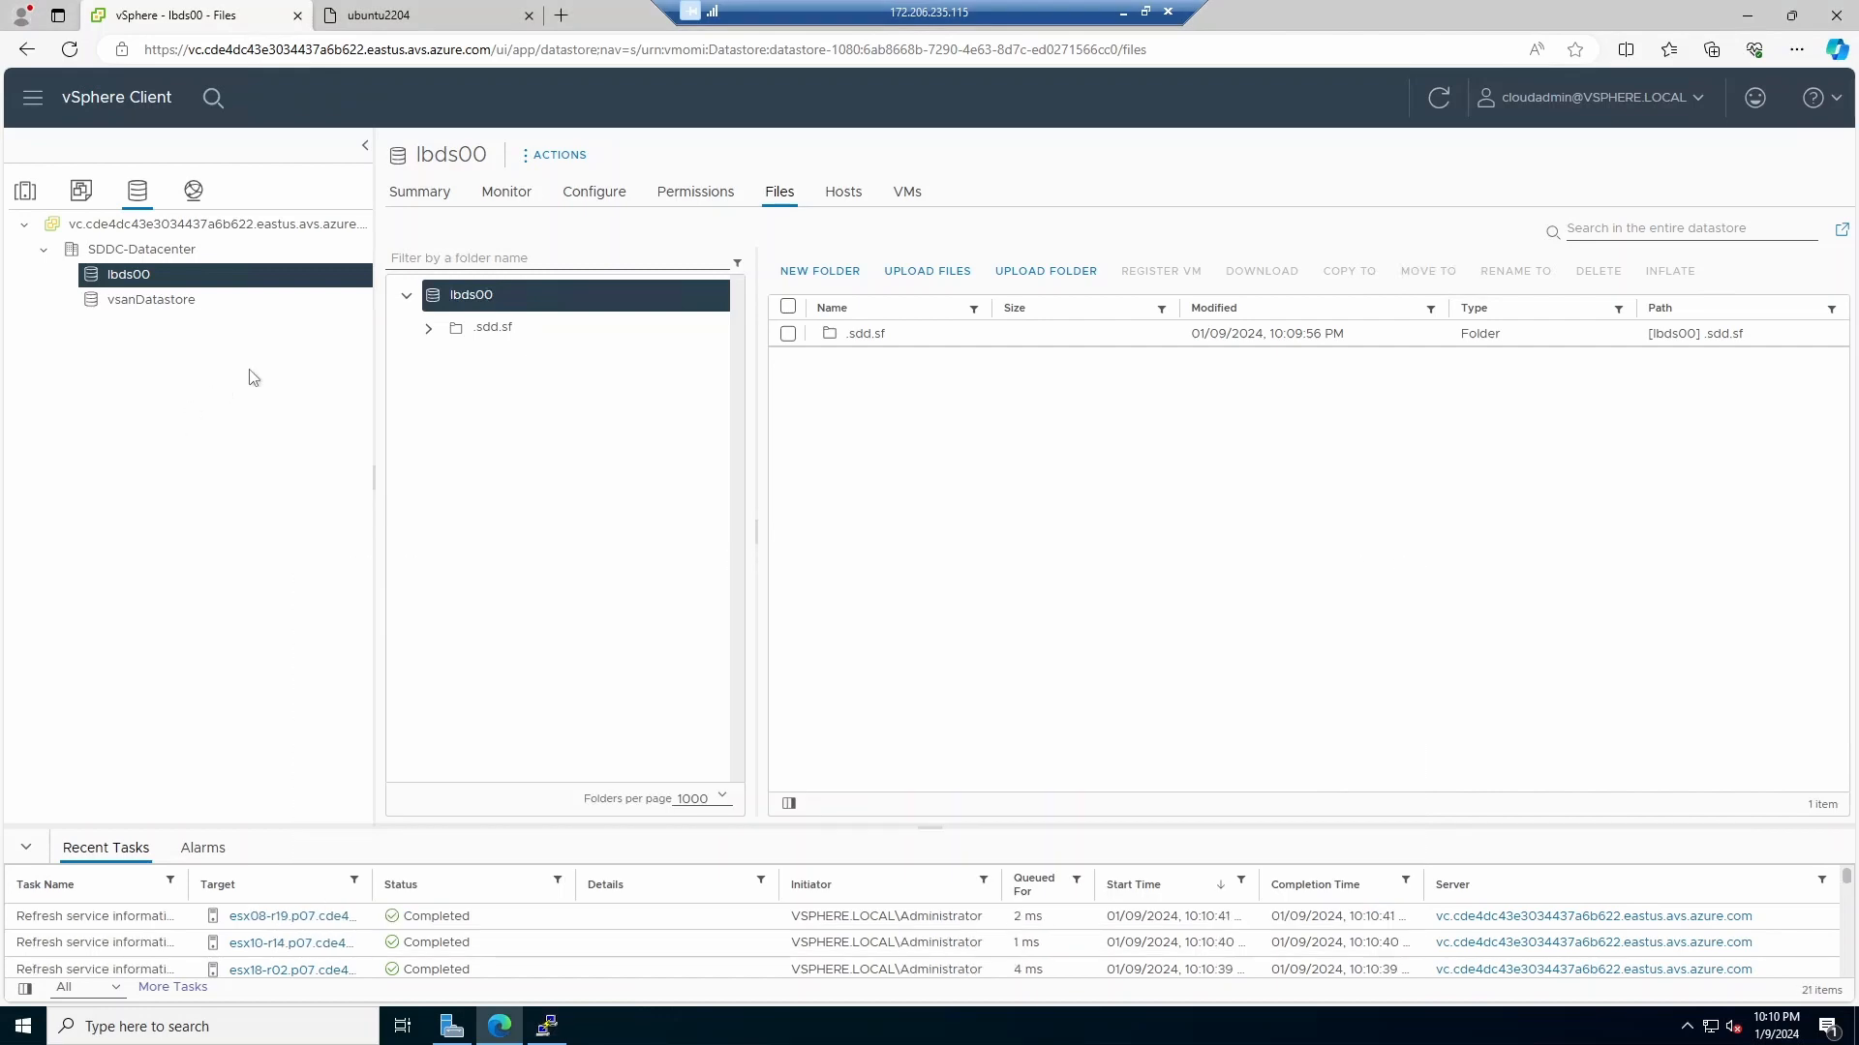
left_click(408, 20)
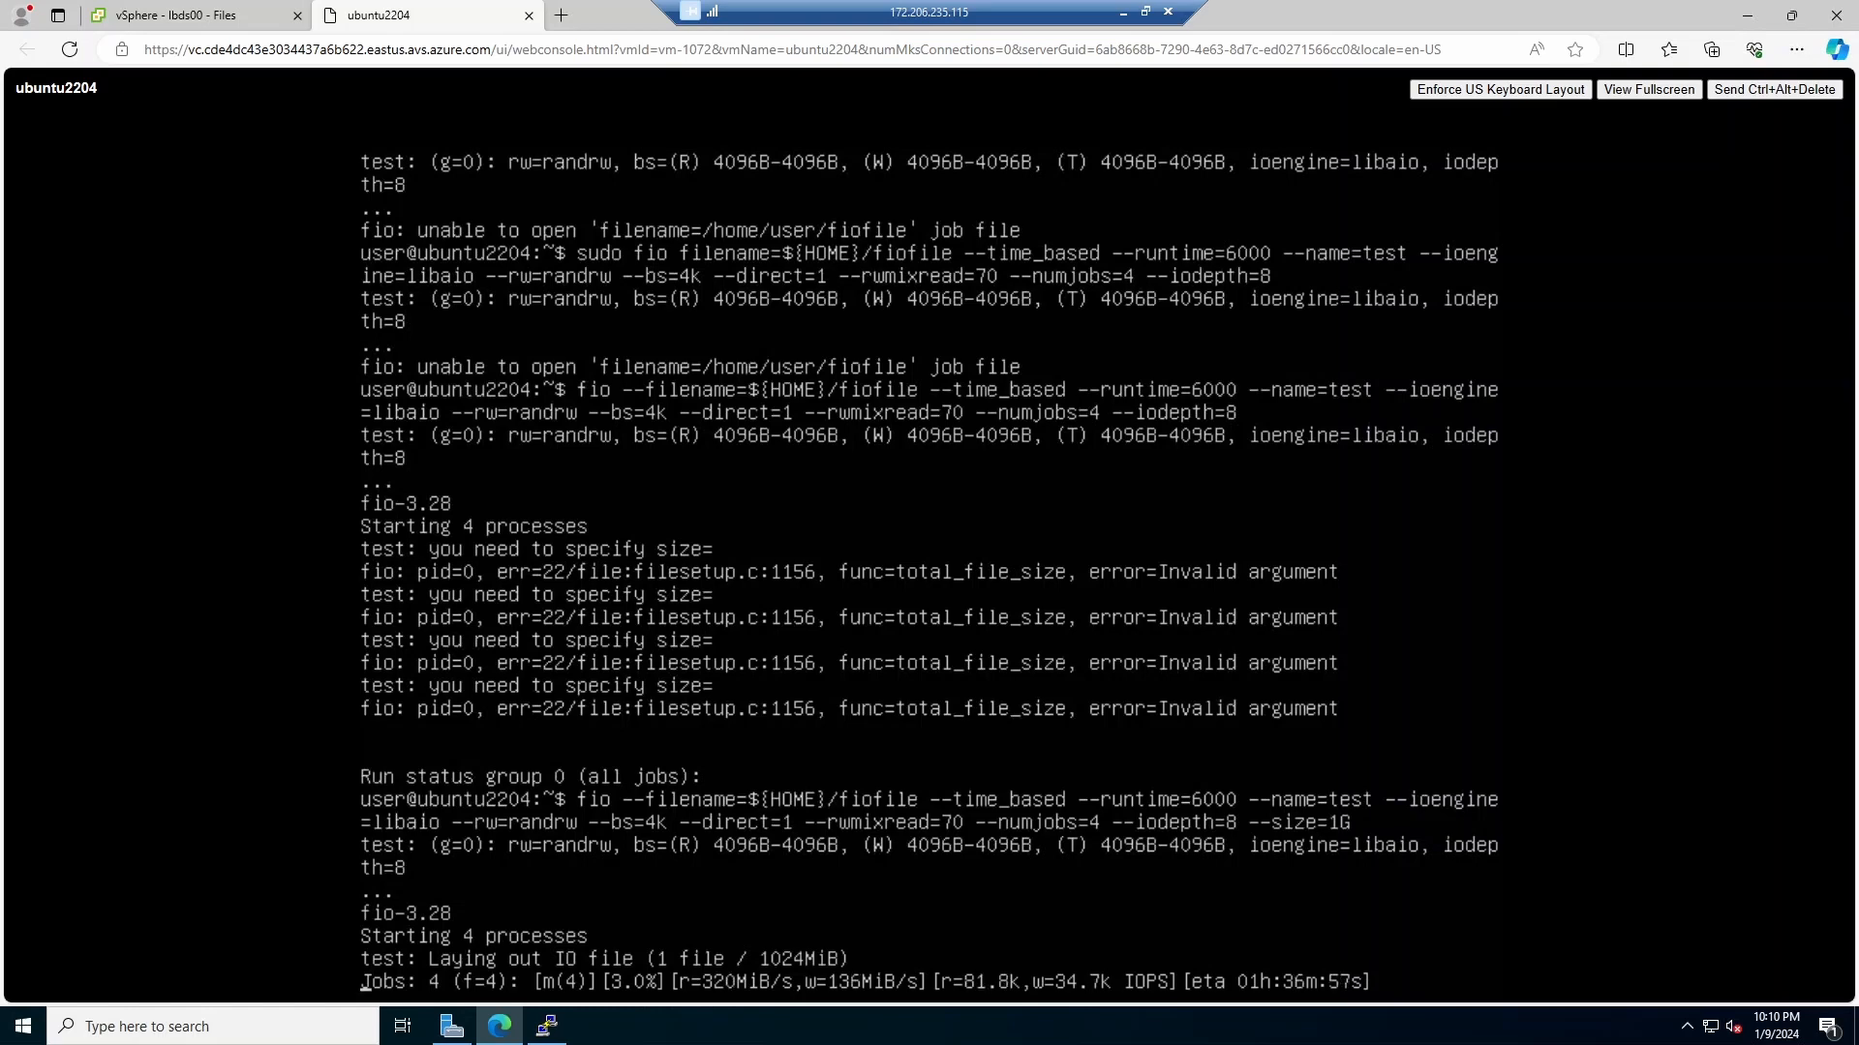
left_click(194, 12)
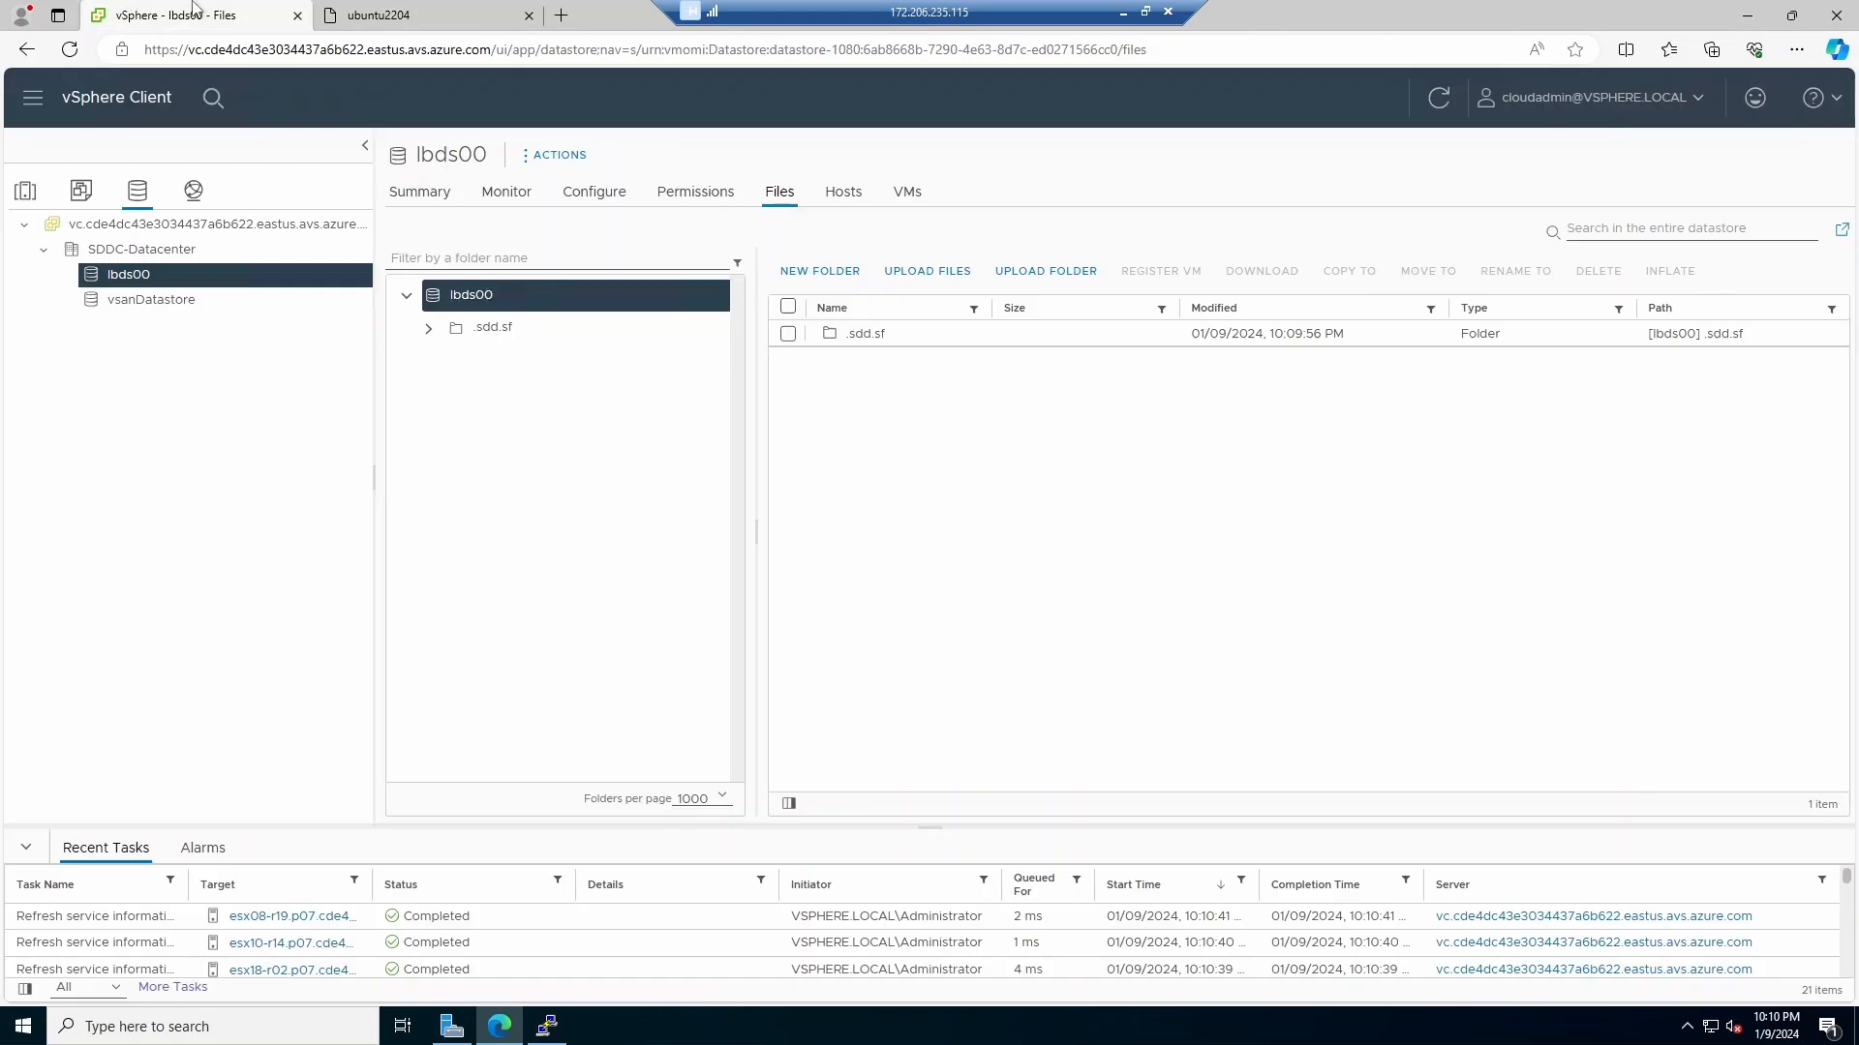
Migrate only the storage of the ubuntu2204 VM to datastore lbds00, keeping the existing VM storage policies
left_click(26, 198)
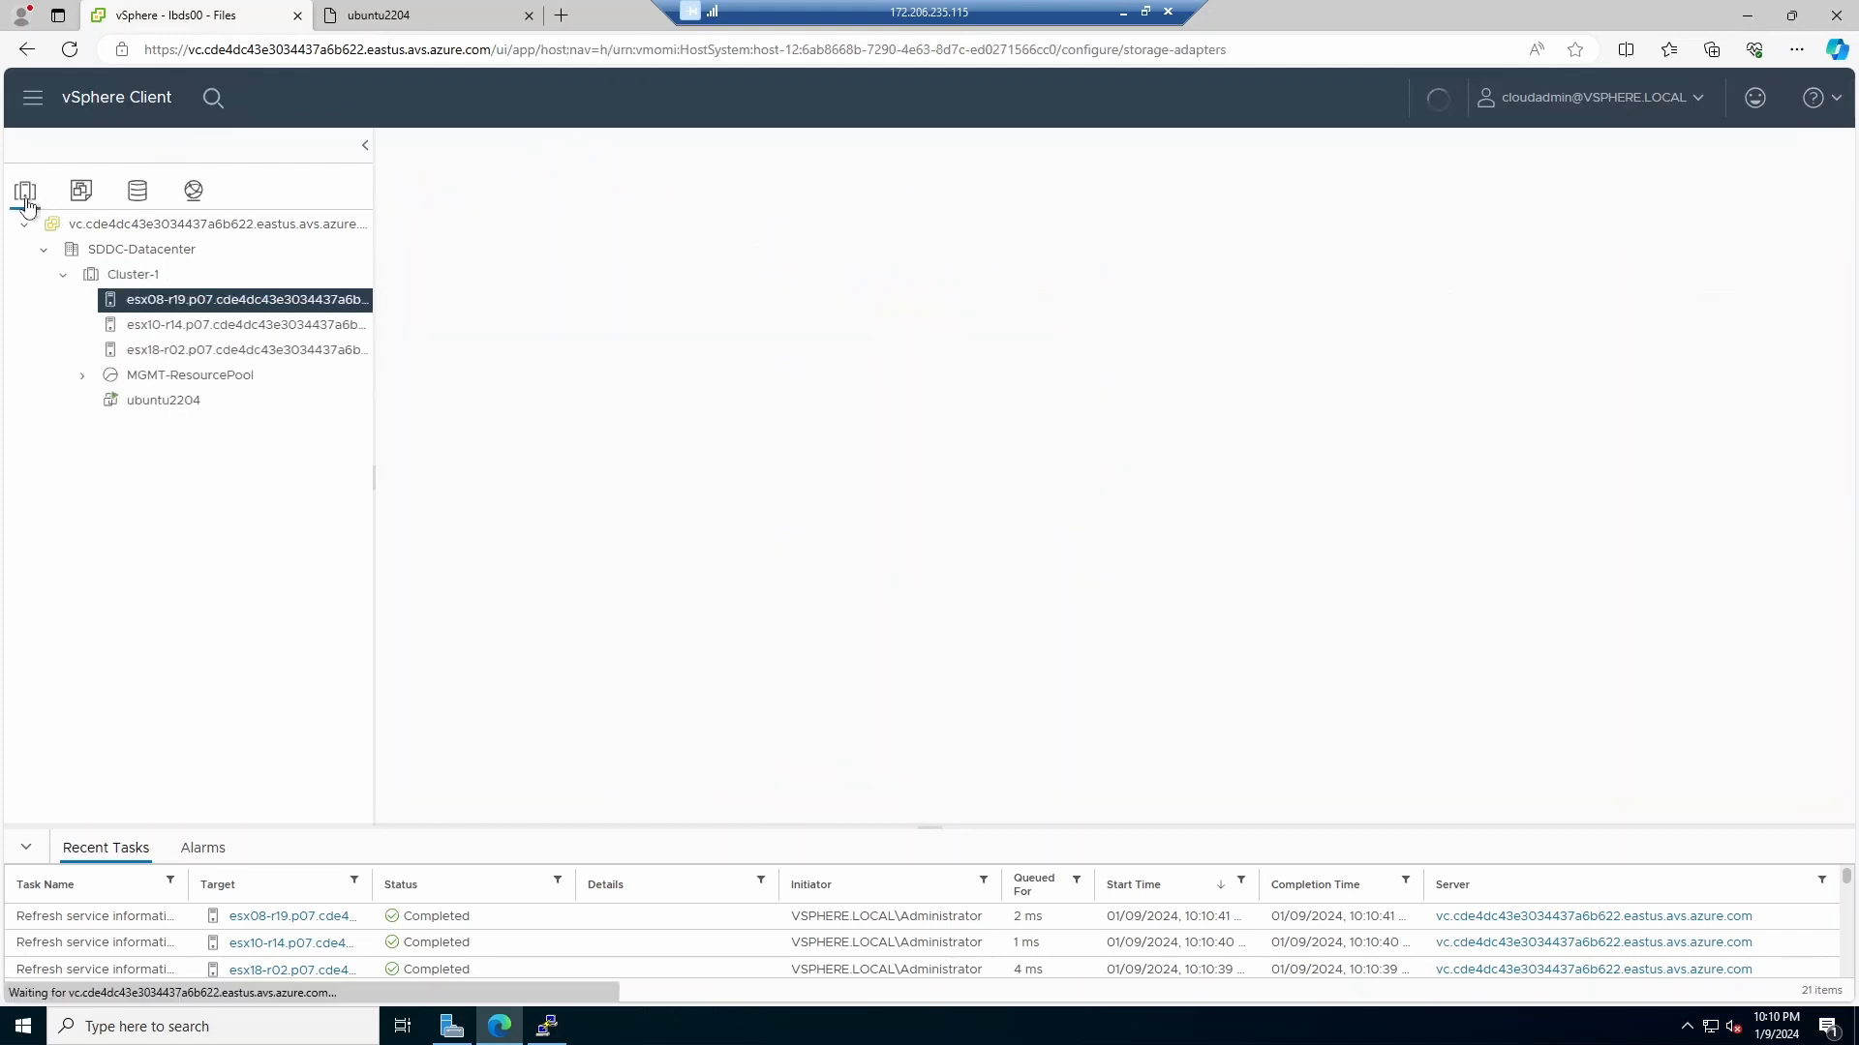
right_click(198, 411)
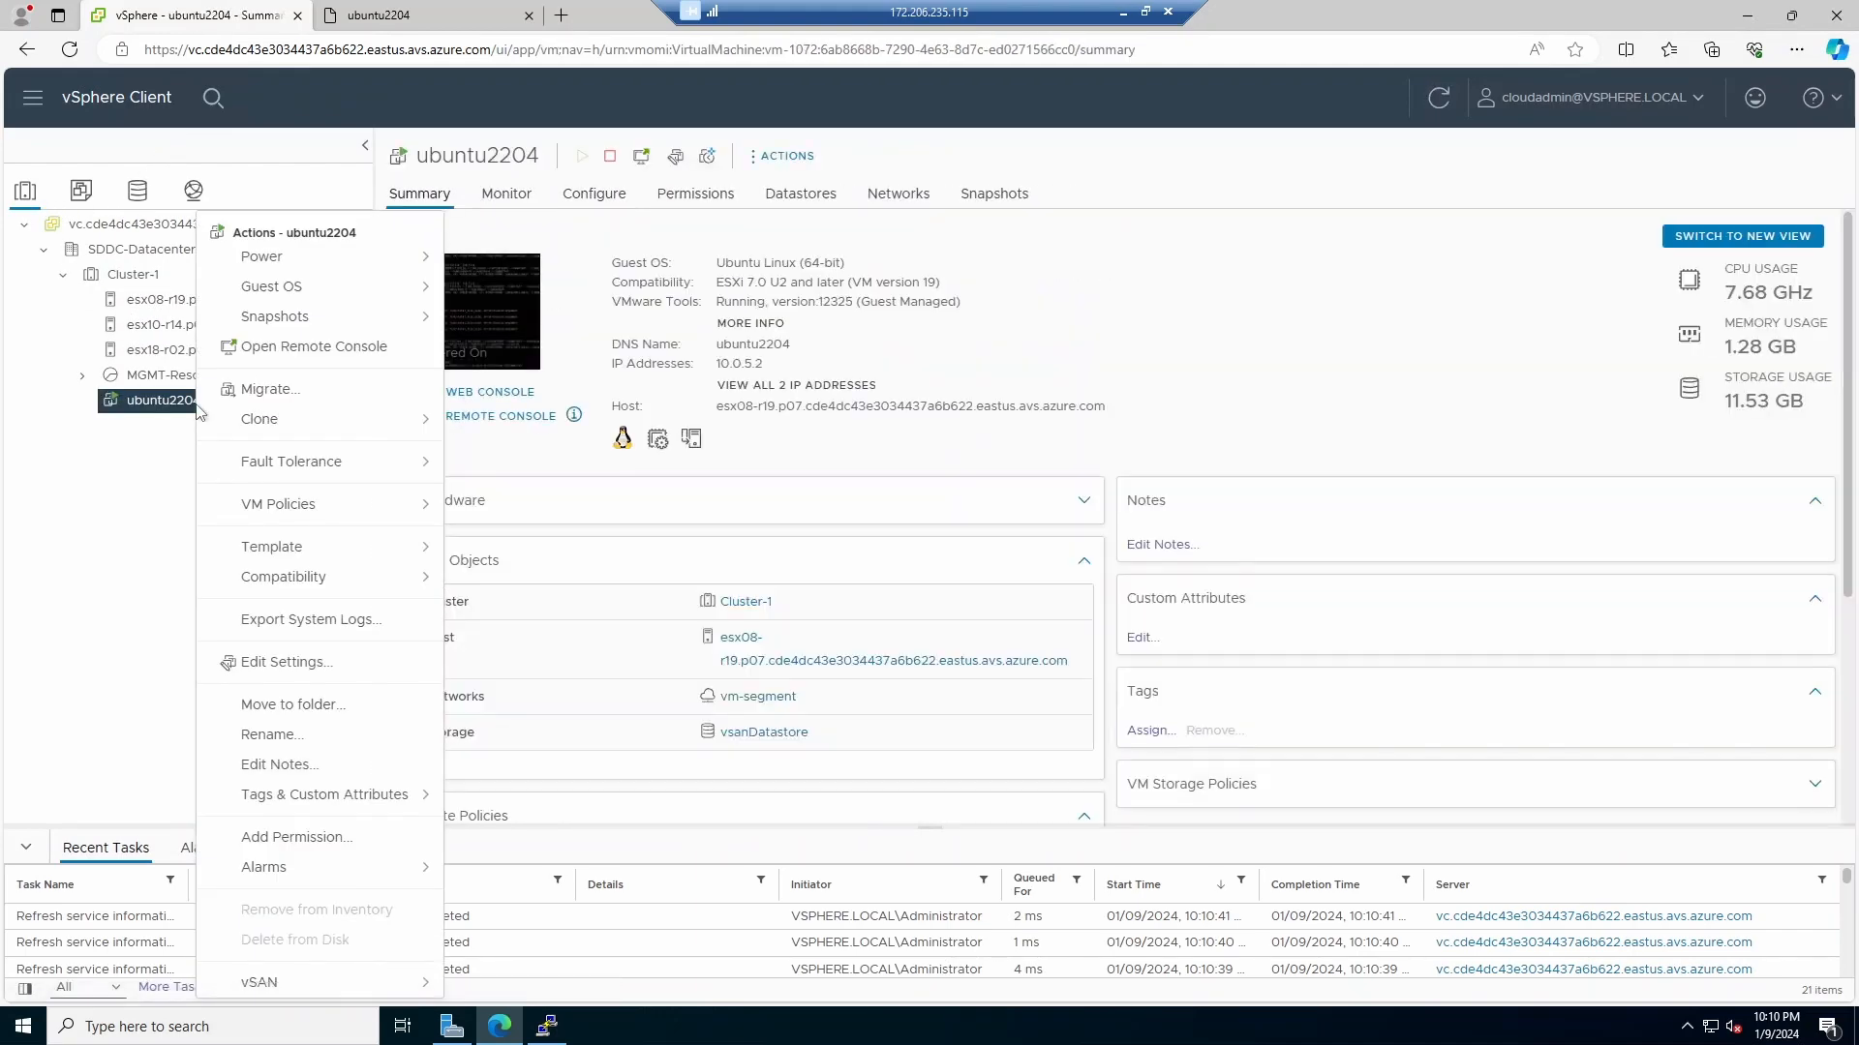
left_click(294, 390)
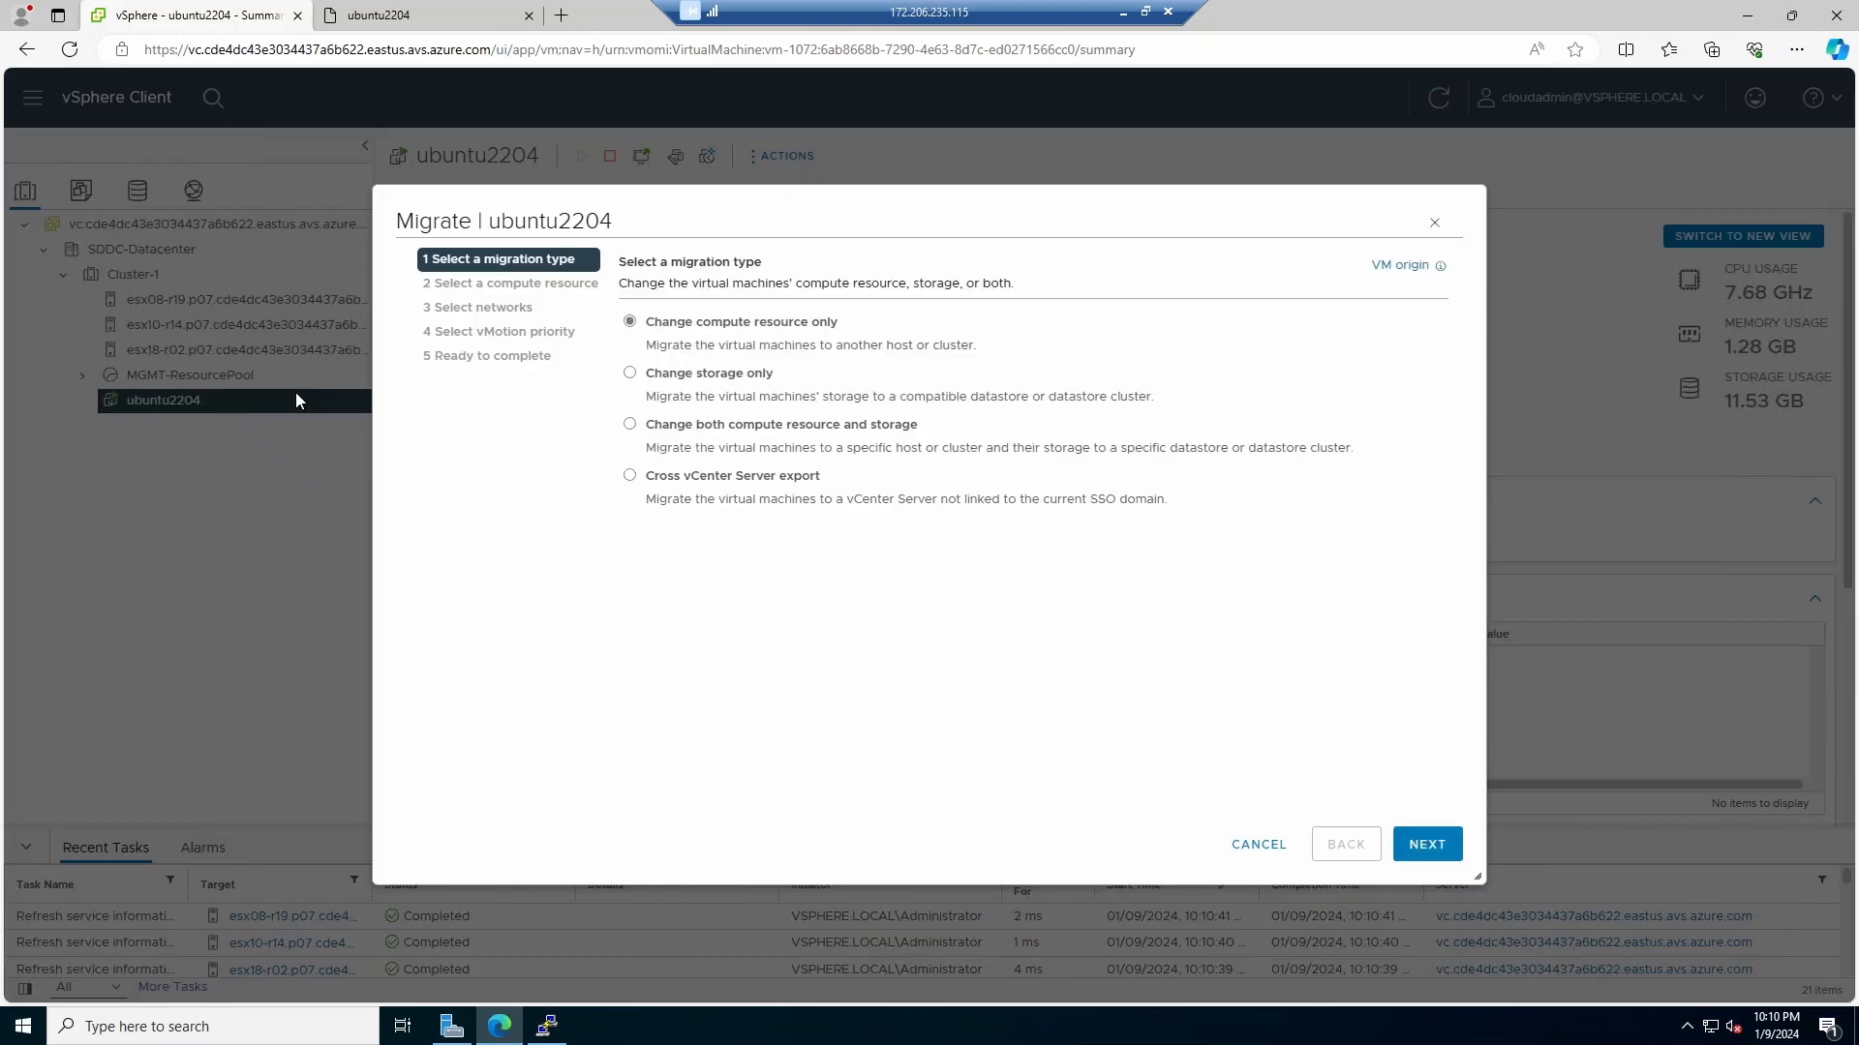
left_click(629, 373)
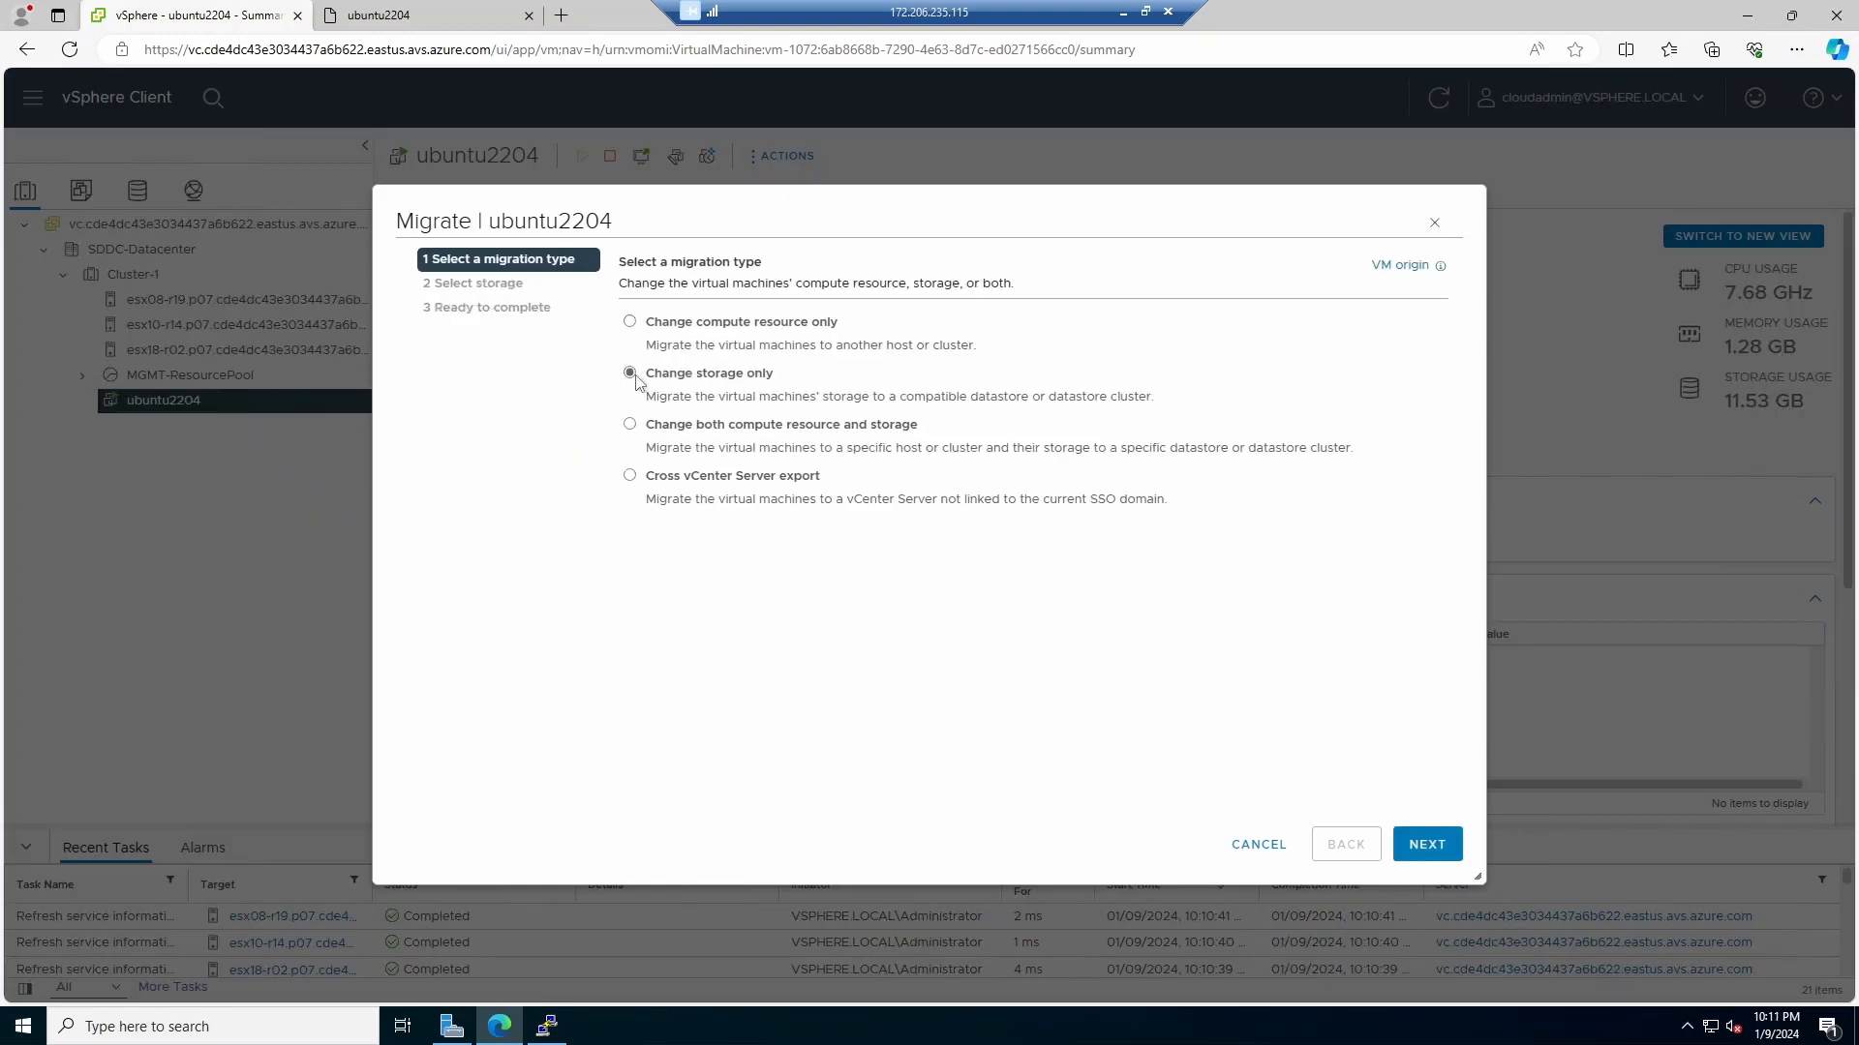
left_click(1427, 845)
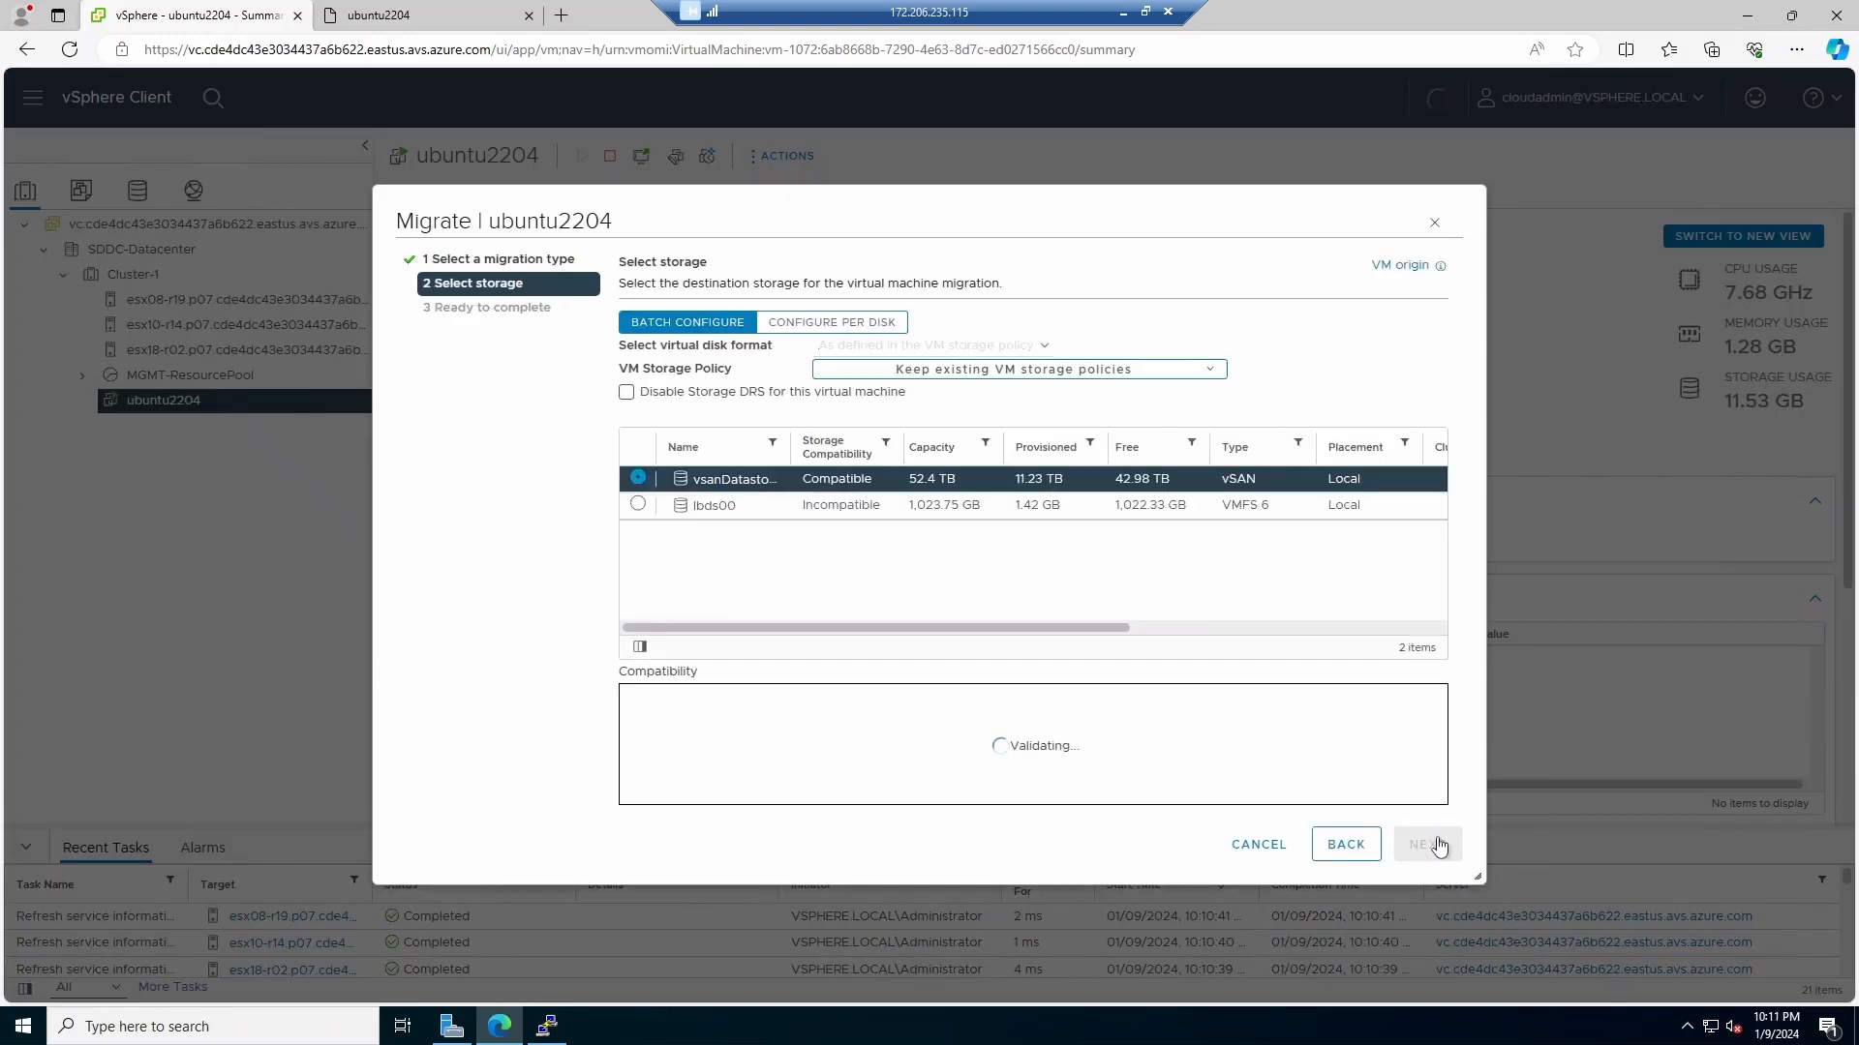
left_click(639, 504)
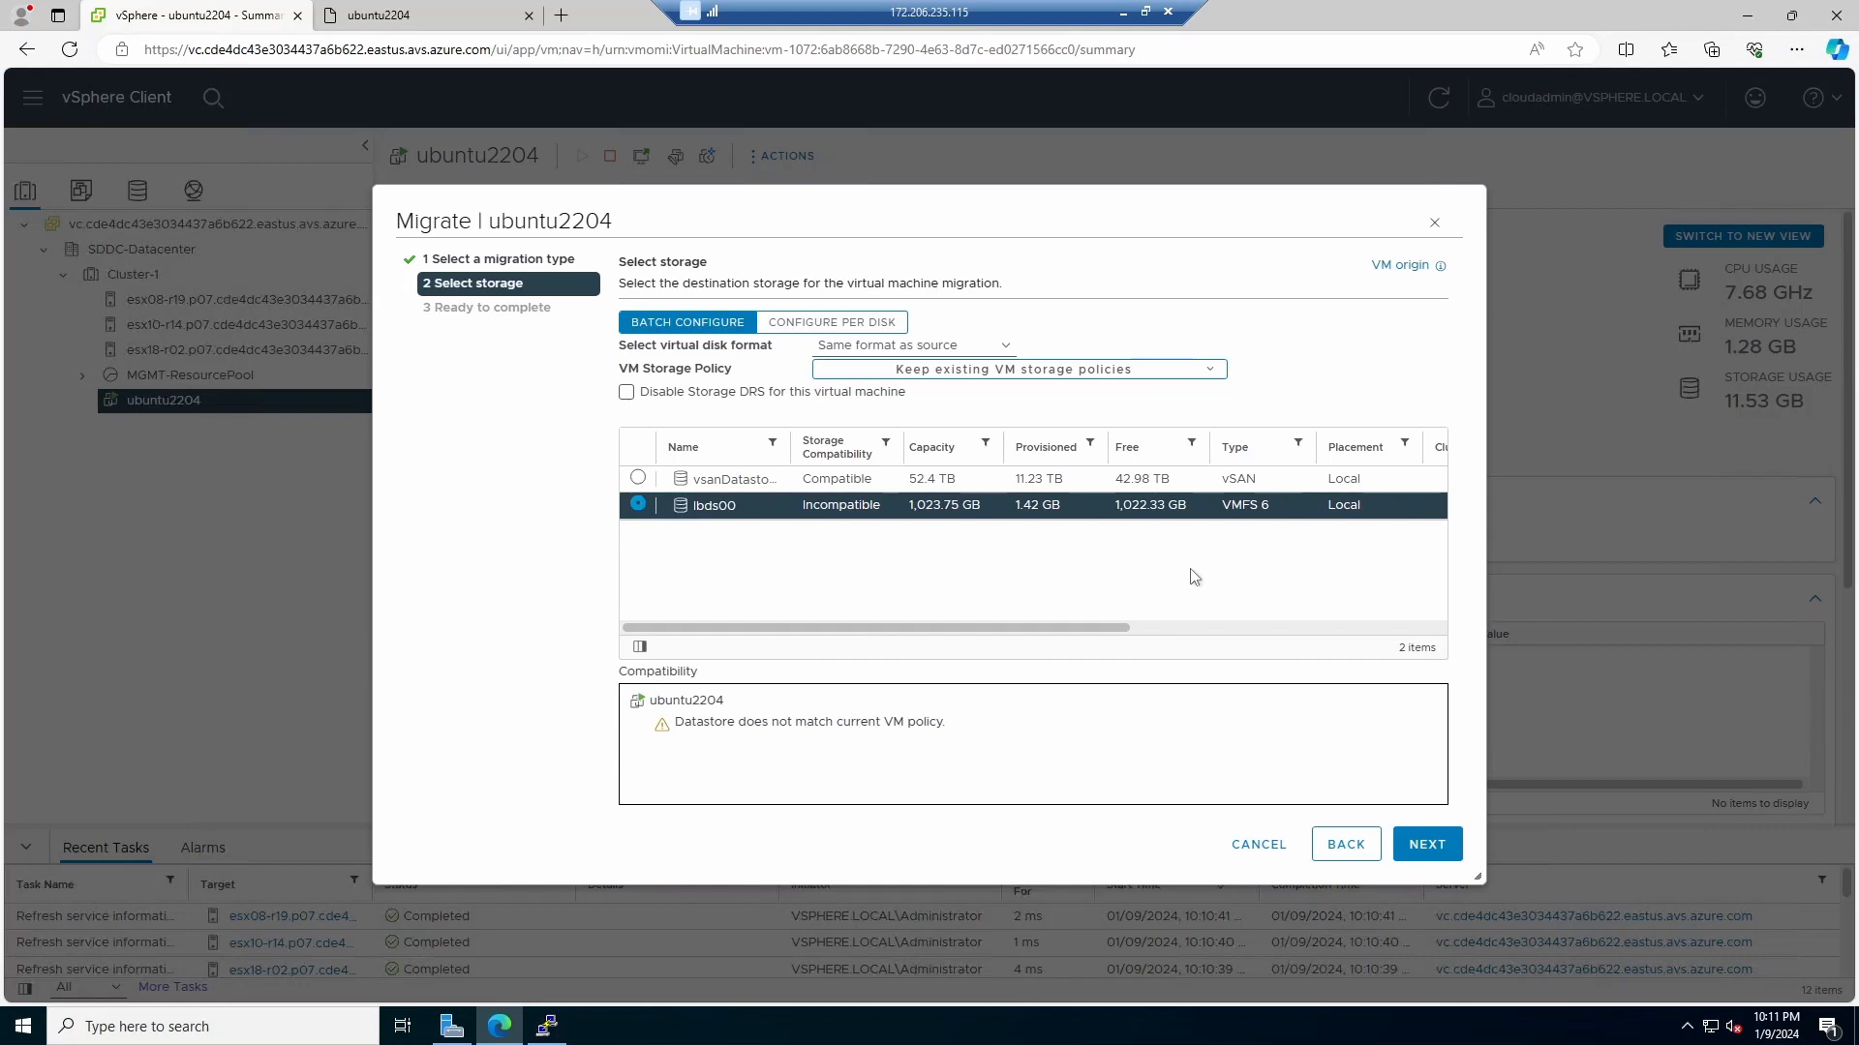
left_click(1415, 848)
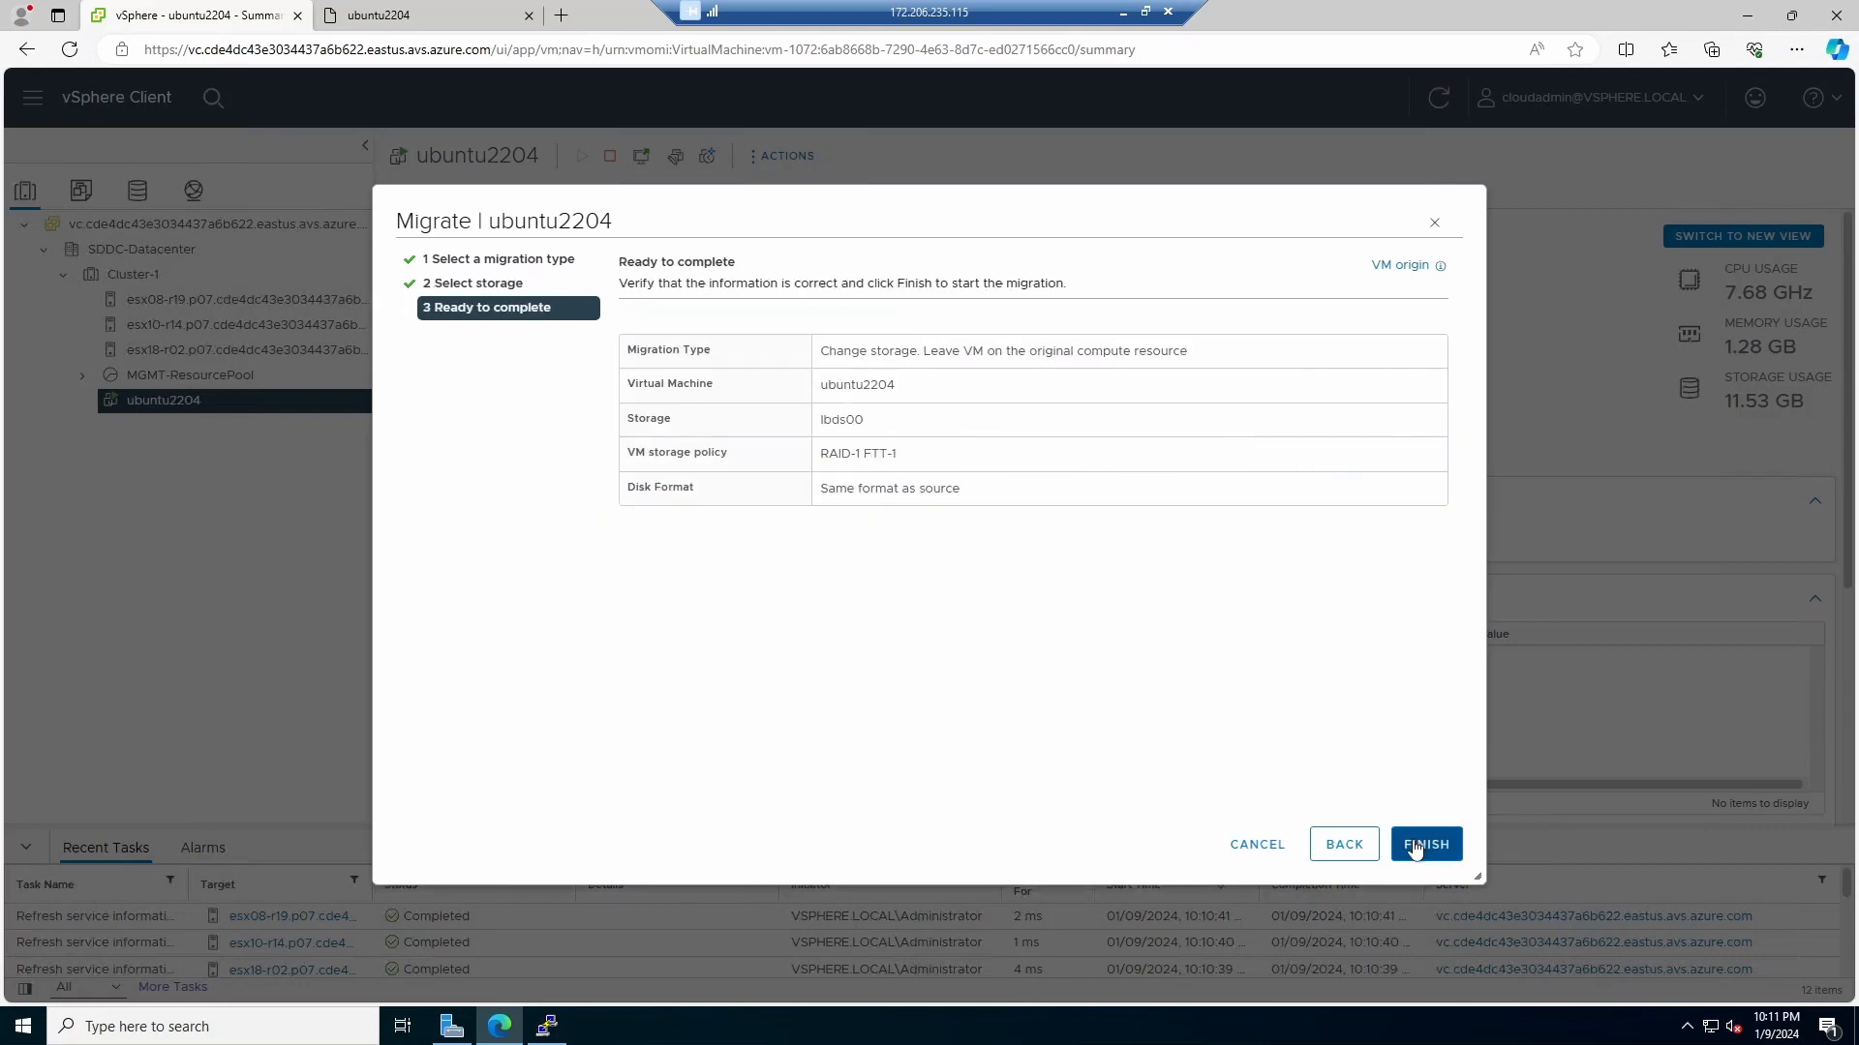
left_click(1420, 848)
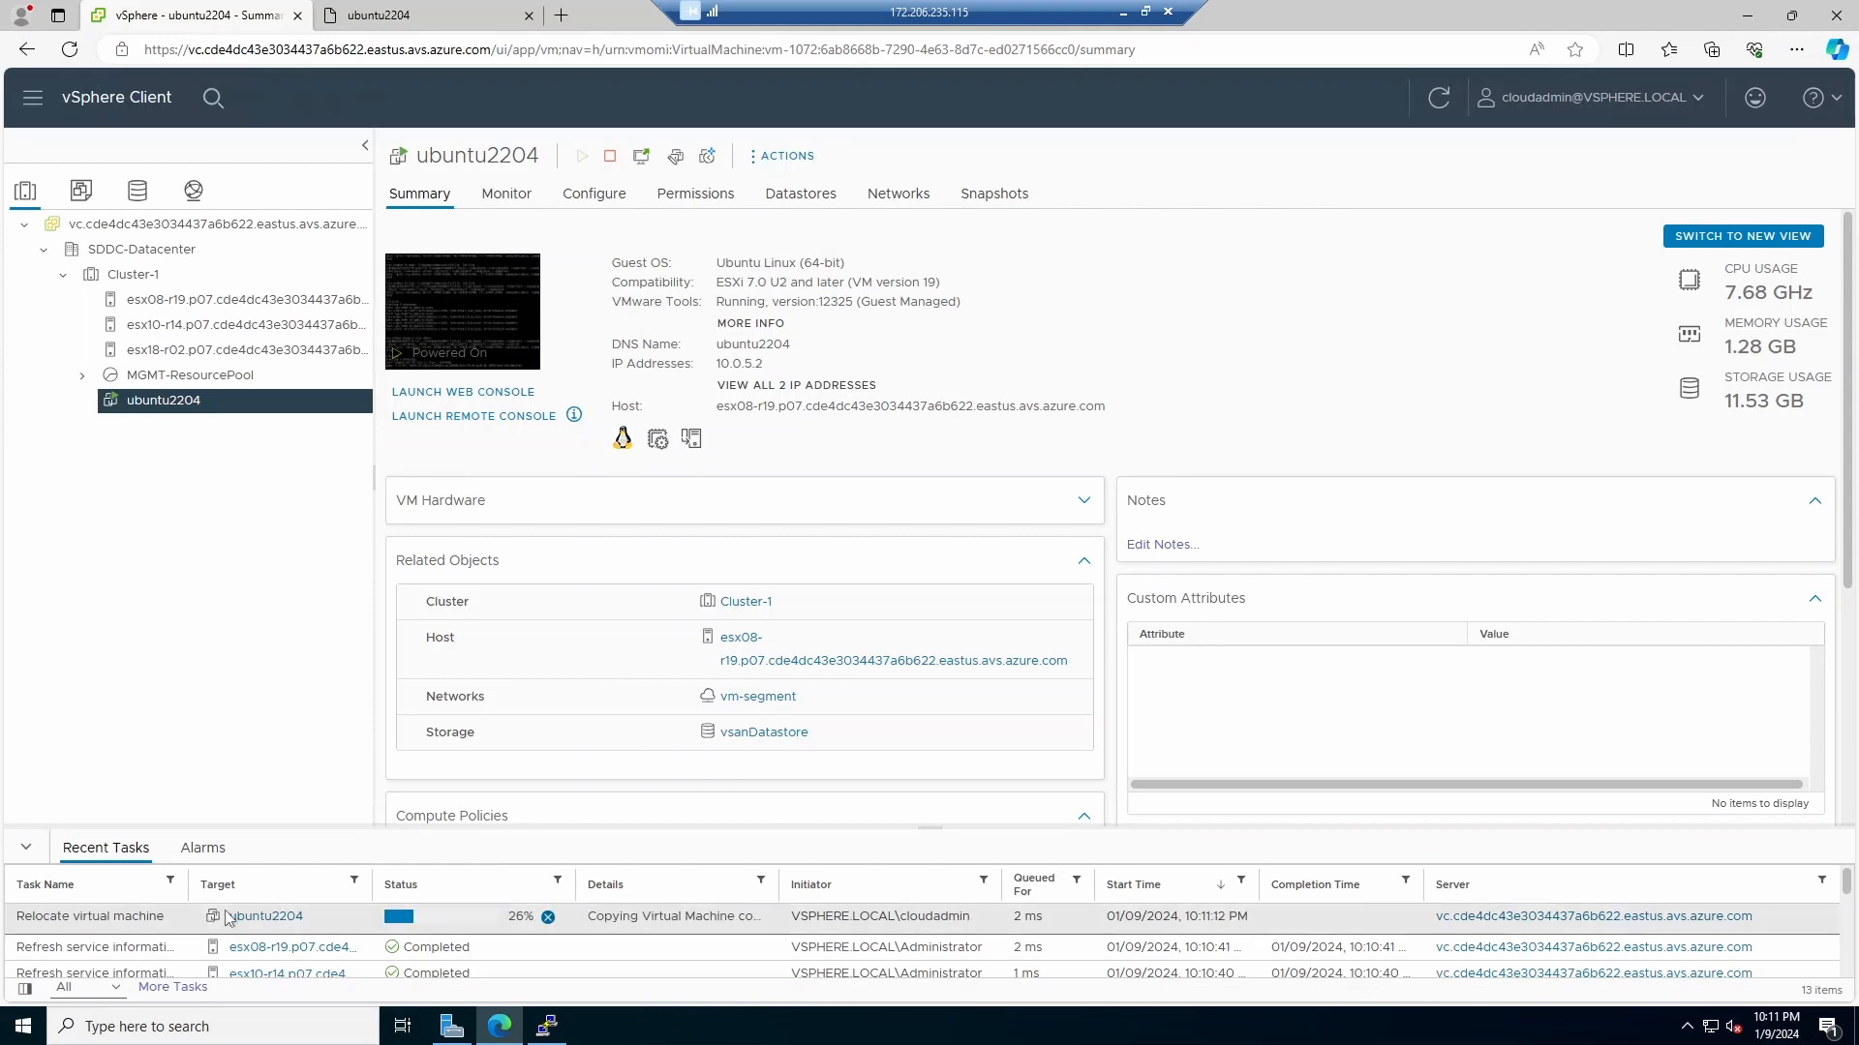
Monitor the fio workload in the ubuntu2204 web console and the VM's relocation task in vSphere
left_click(403, 29)
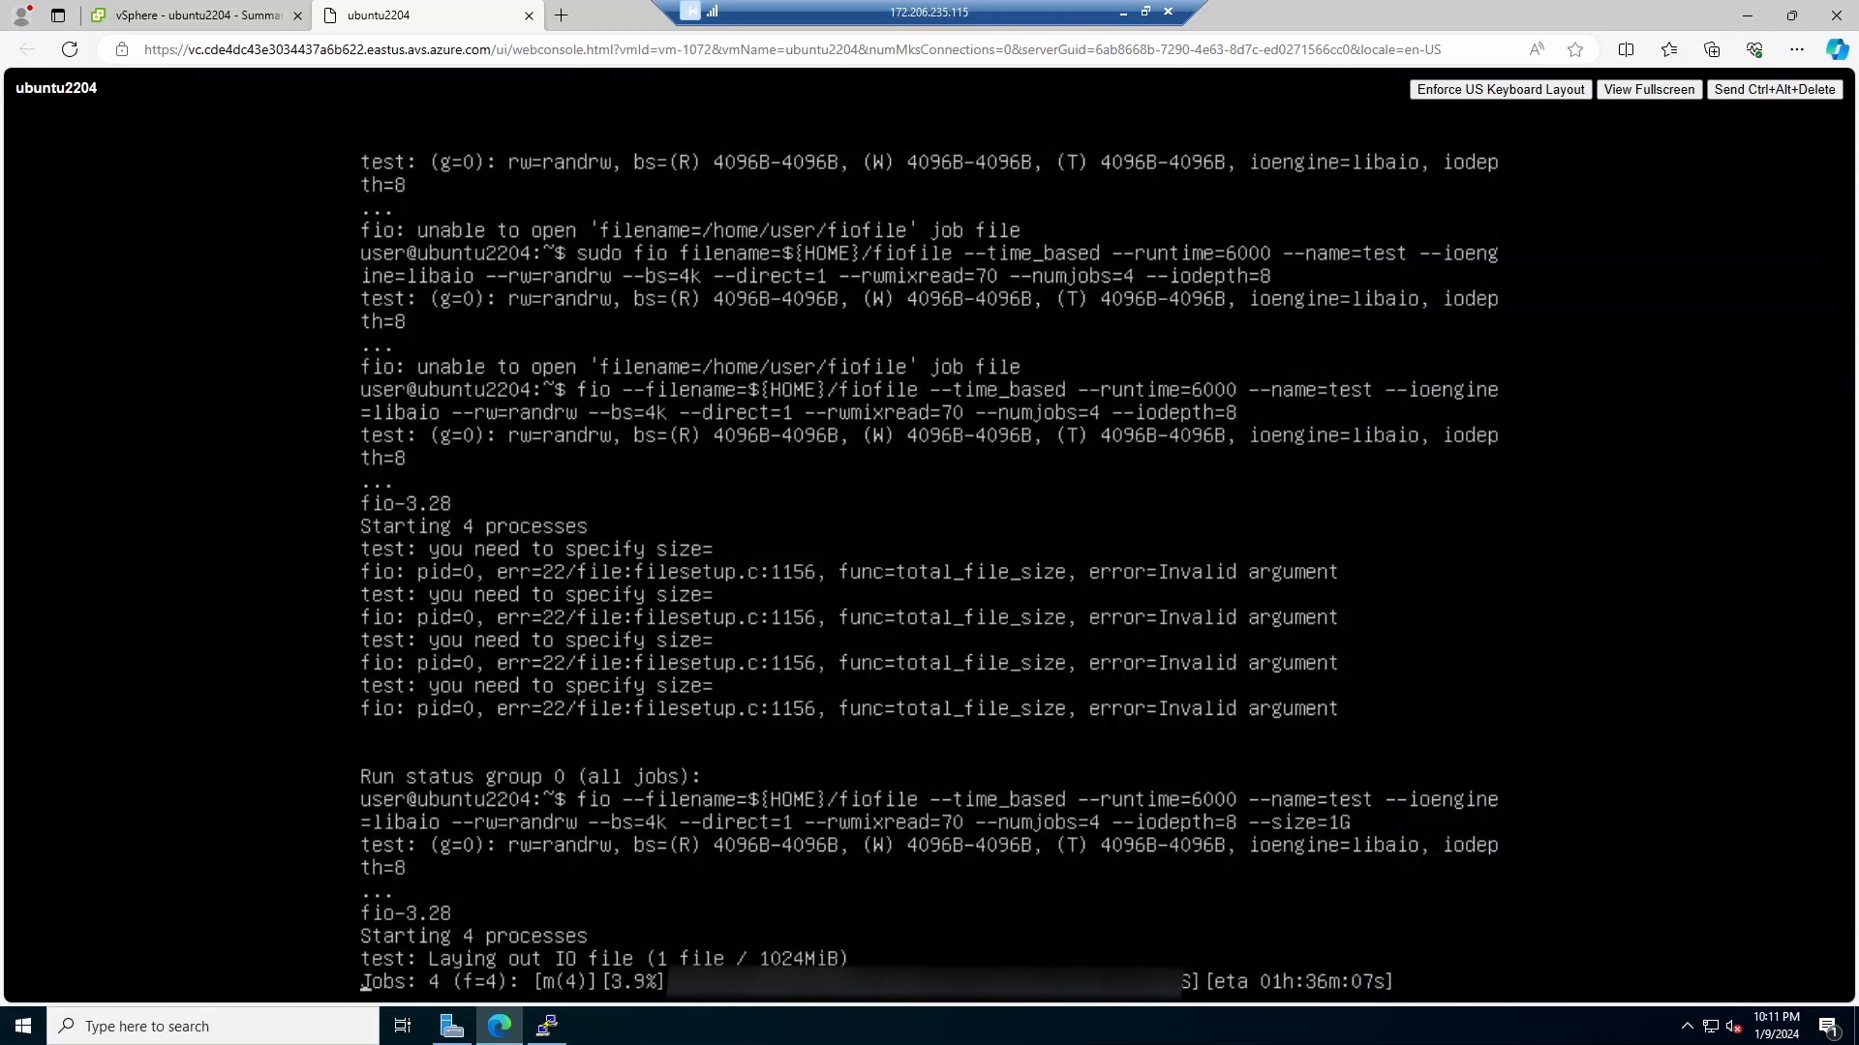
left_click(208, 16)
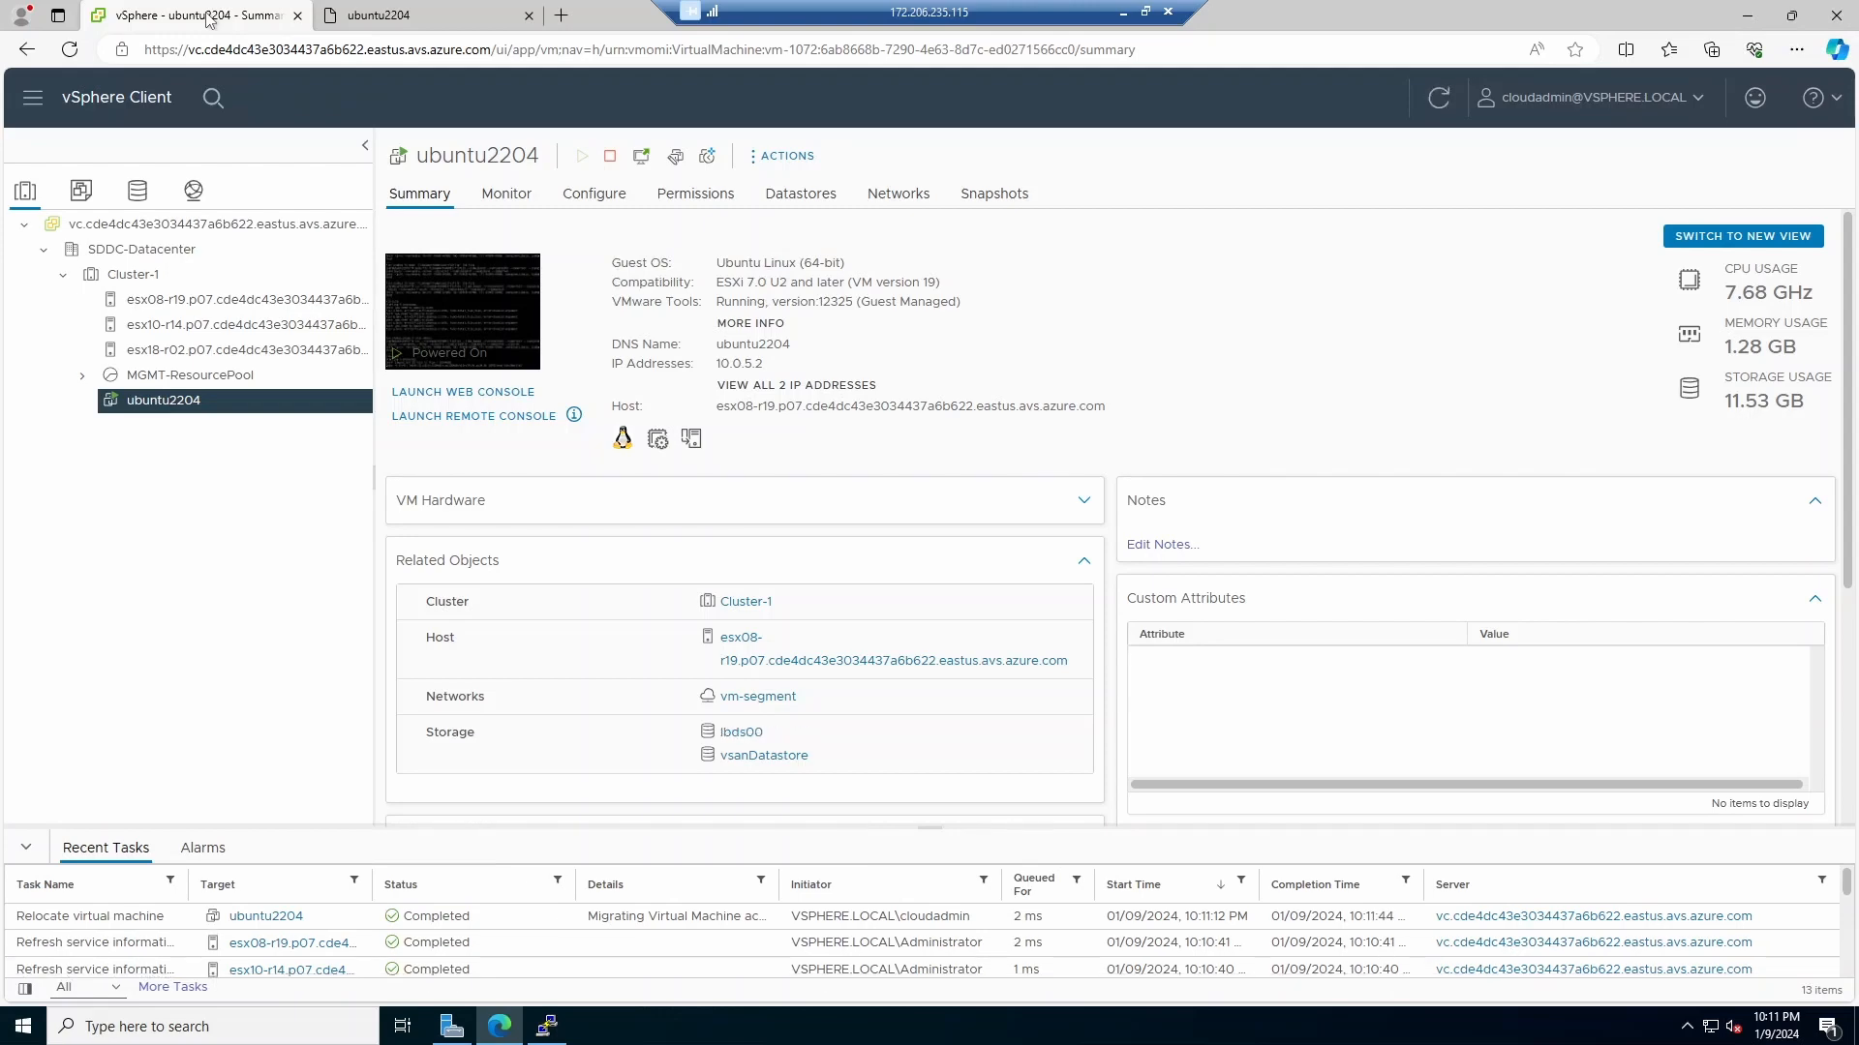
left_click(437, 16)
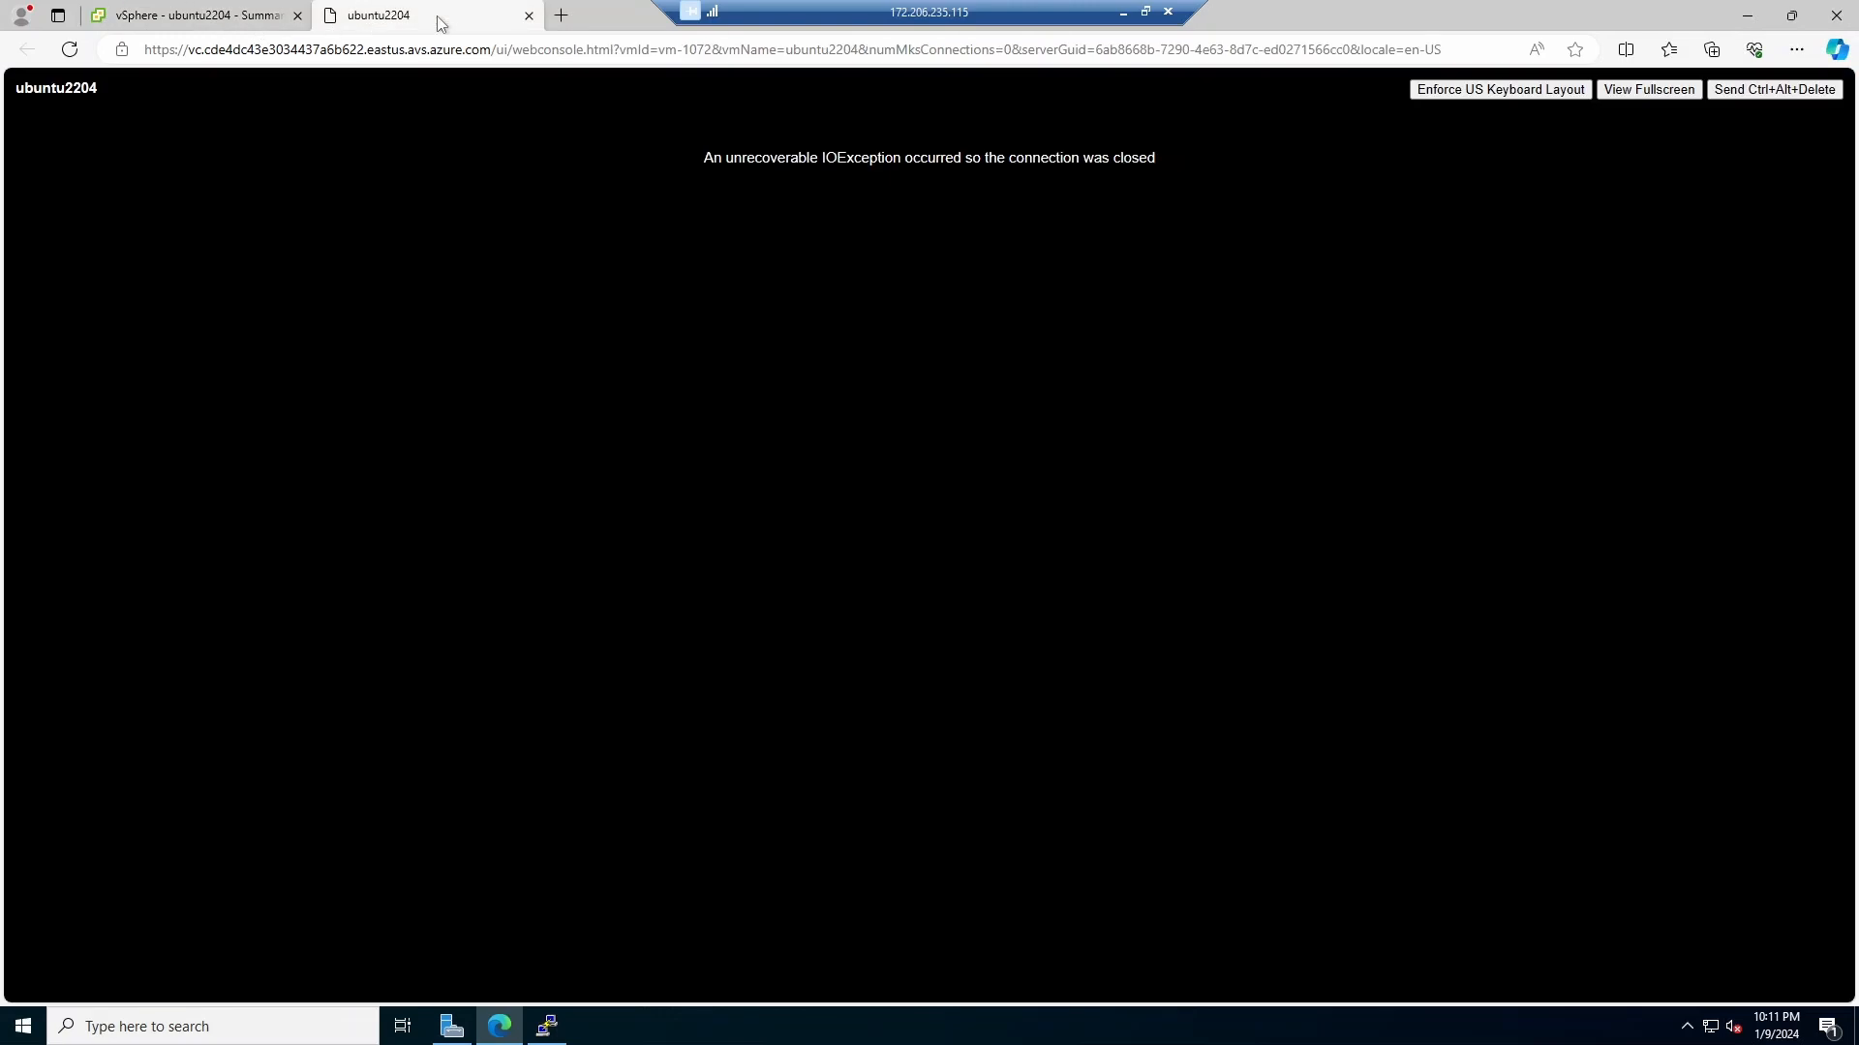
Launch a new web console for the ubuntu2204 VM from vSphere to check the fio workload
left_click(241, 15)
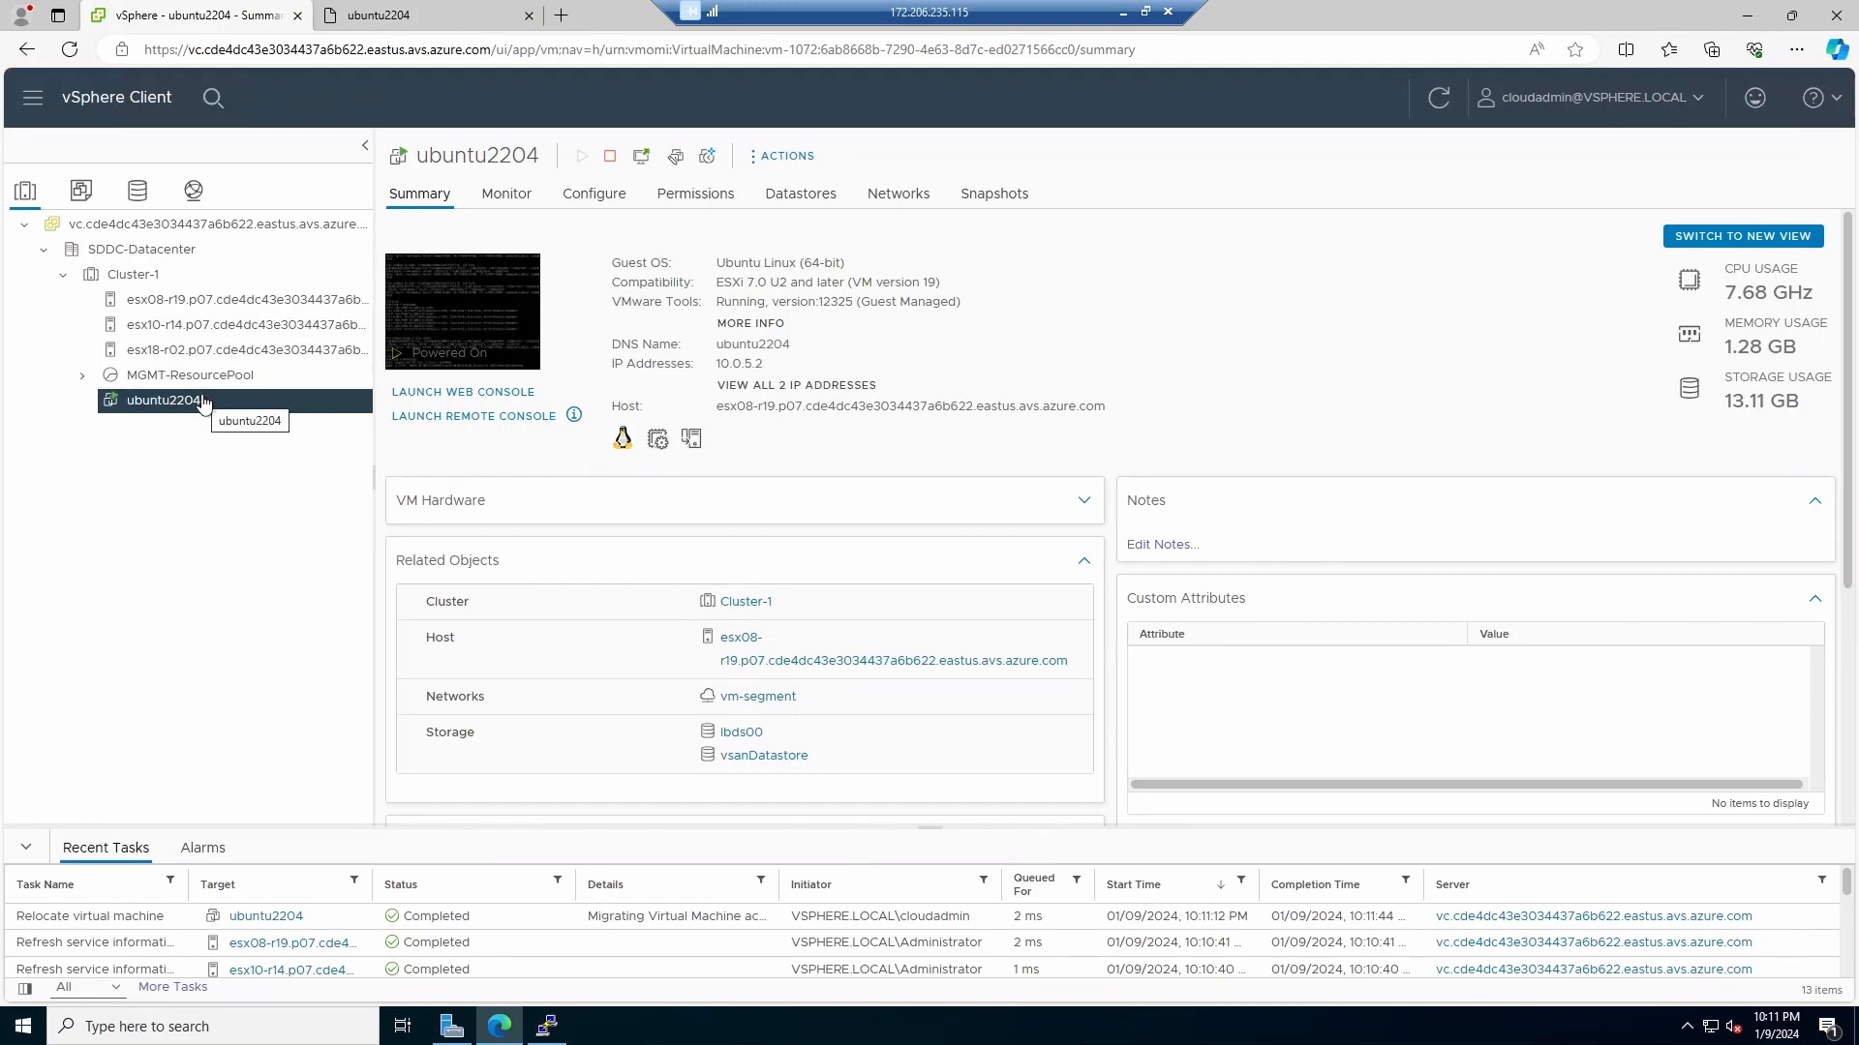
left_click(428, 328)
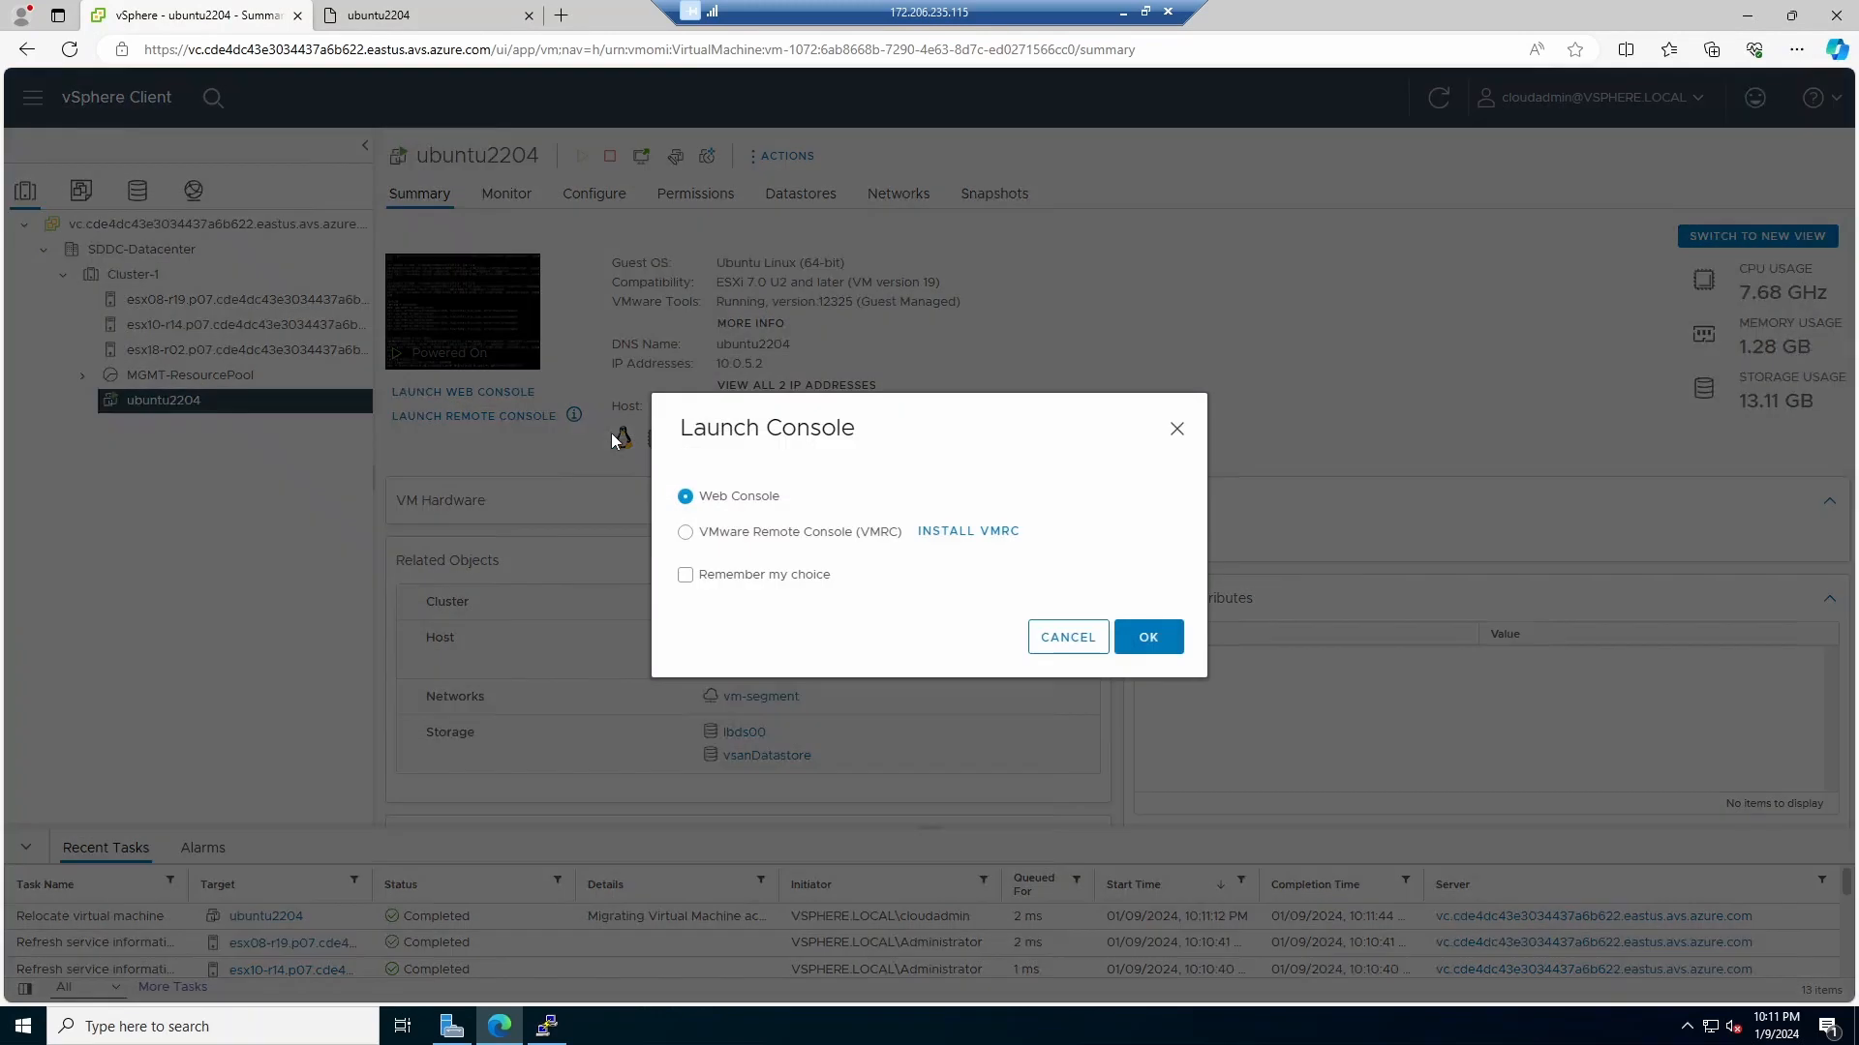
left_click(1147, 639)
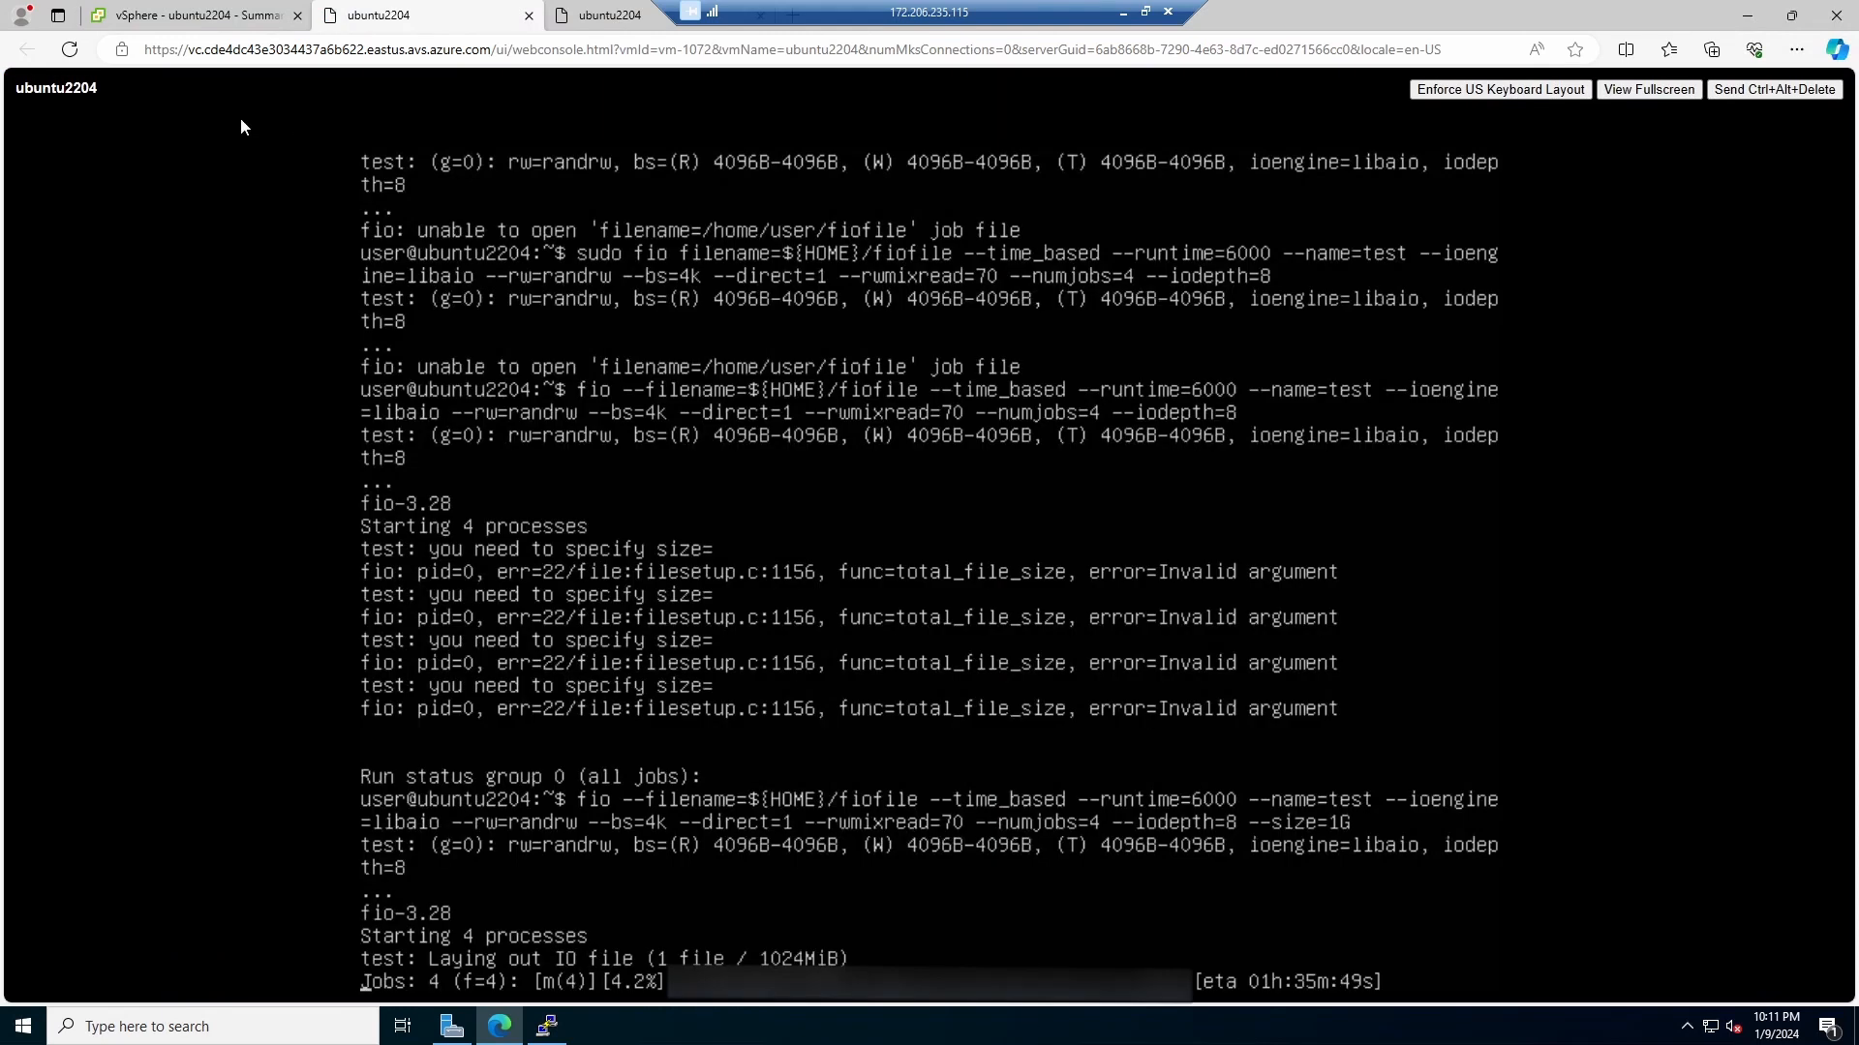
Review the datastores used by the ubuntu2204 VM in vSphere and the virtual machines stored on lbds00
left_click(179, 15)
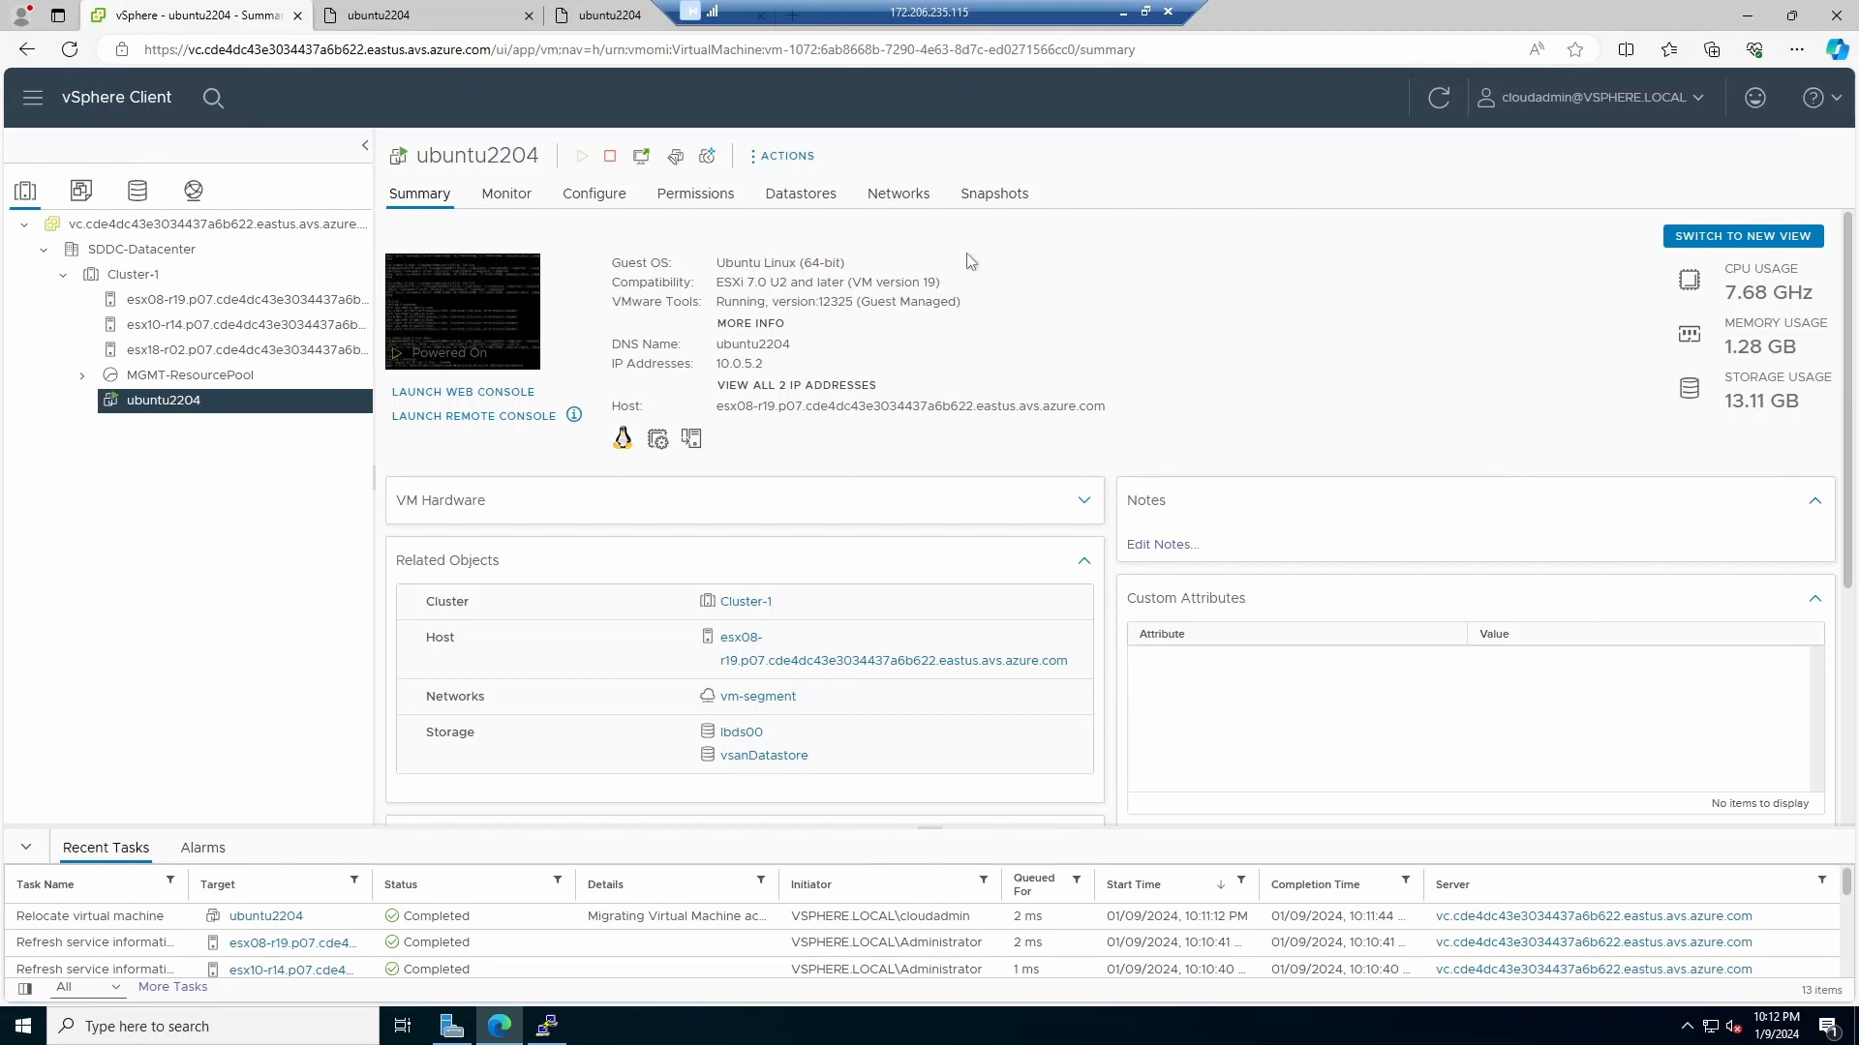
left_click(796, 201)
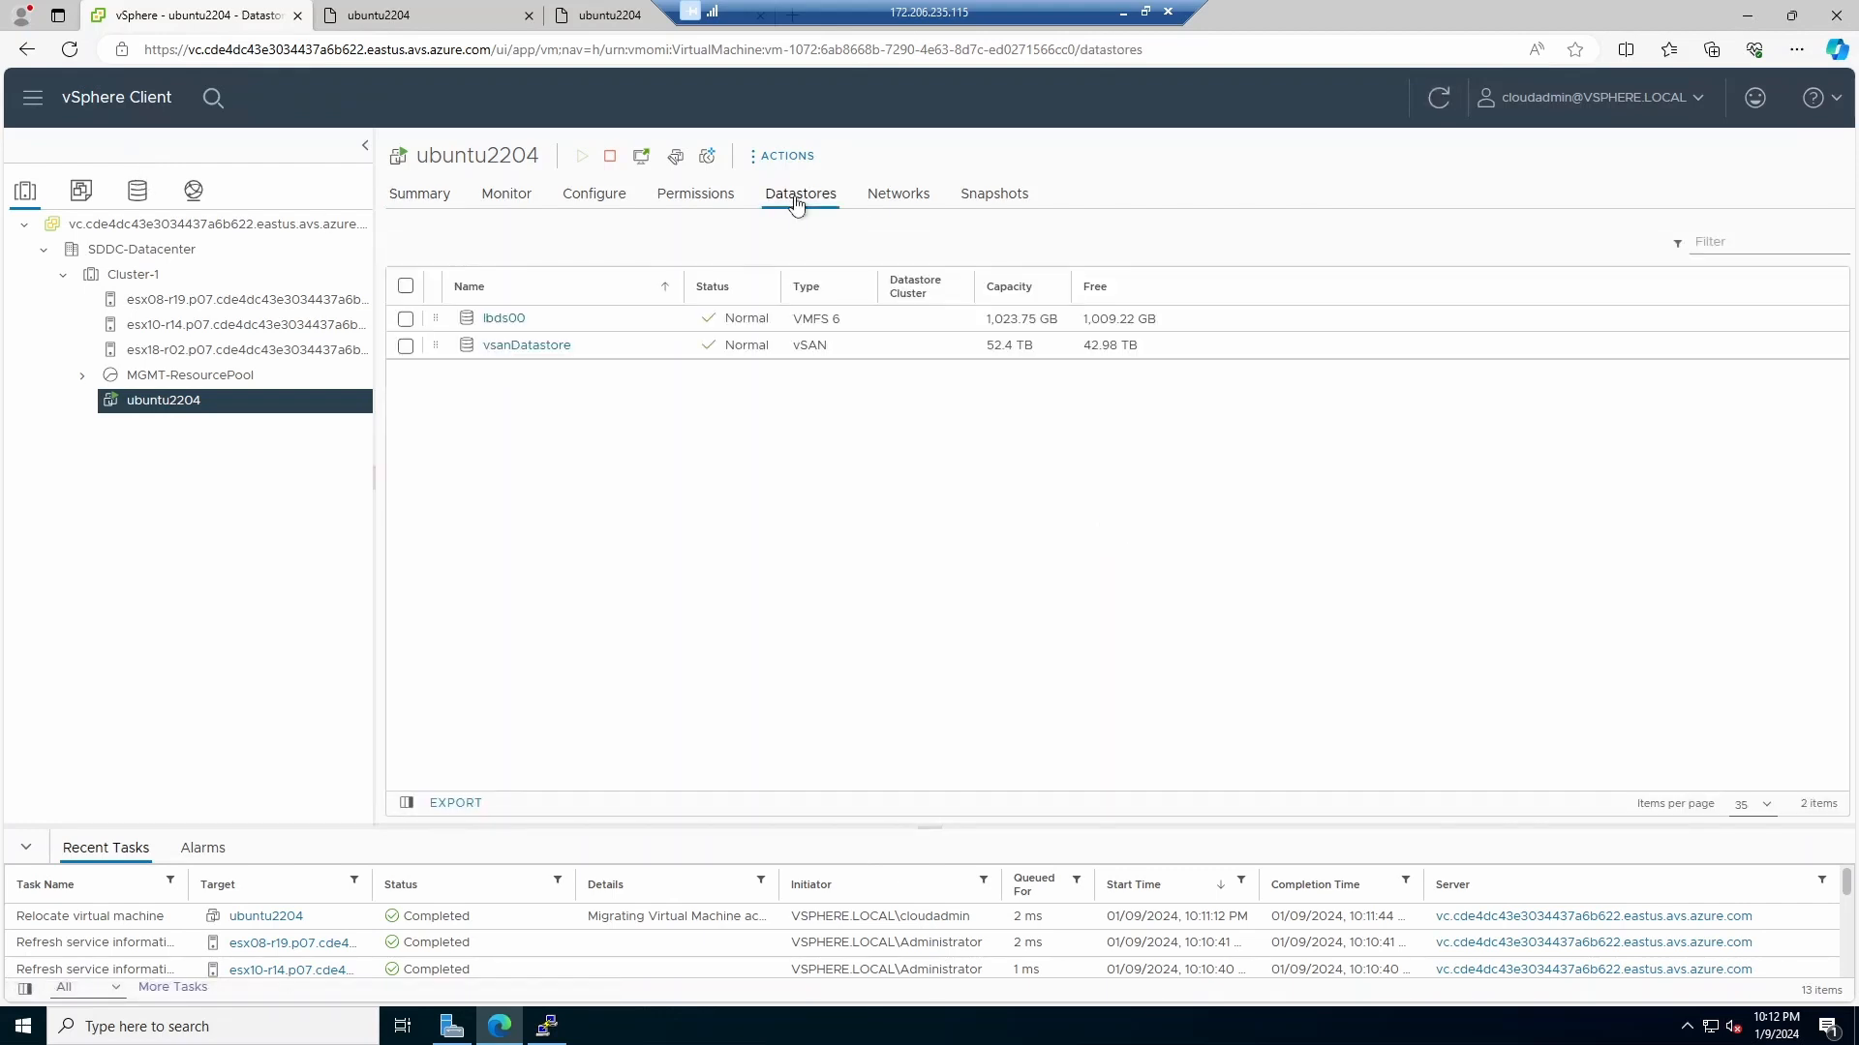
left_click(139, 192)
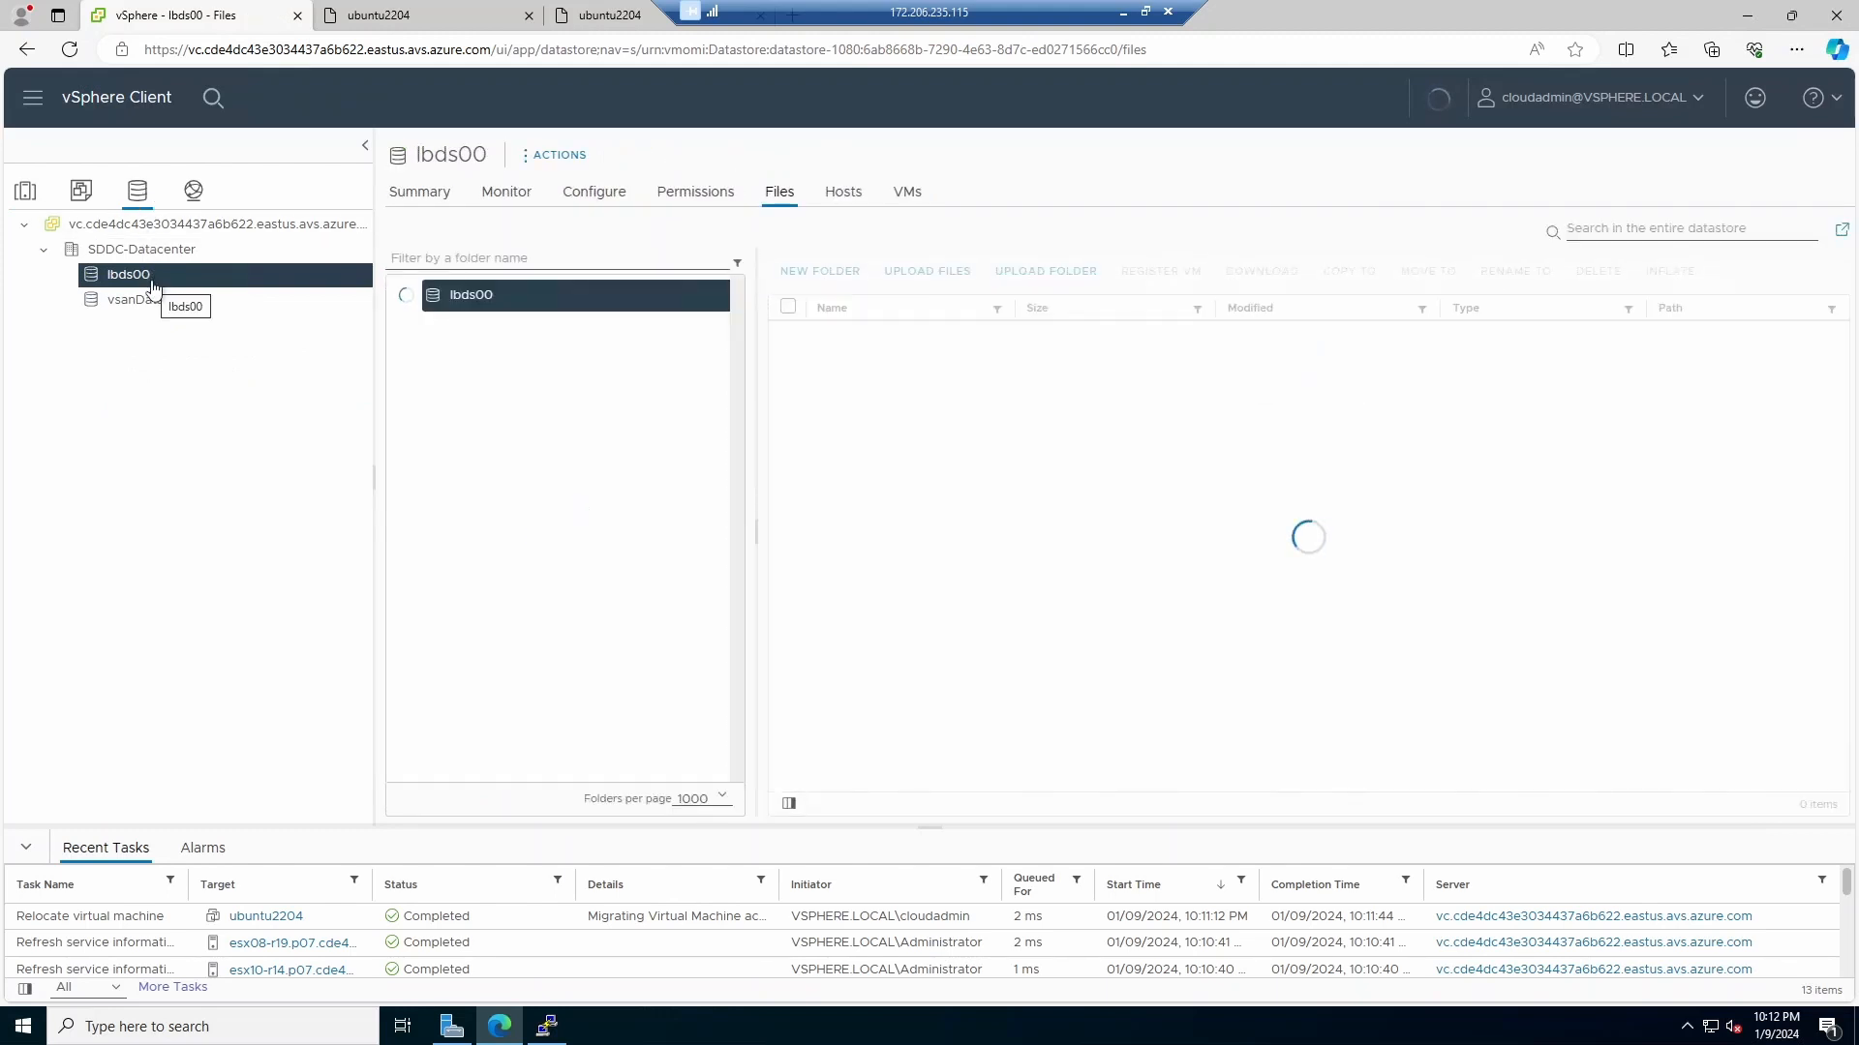
left_click(915, 200)
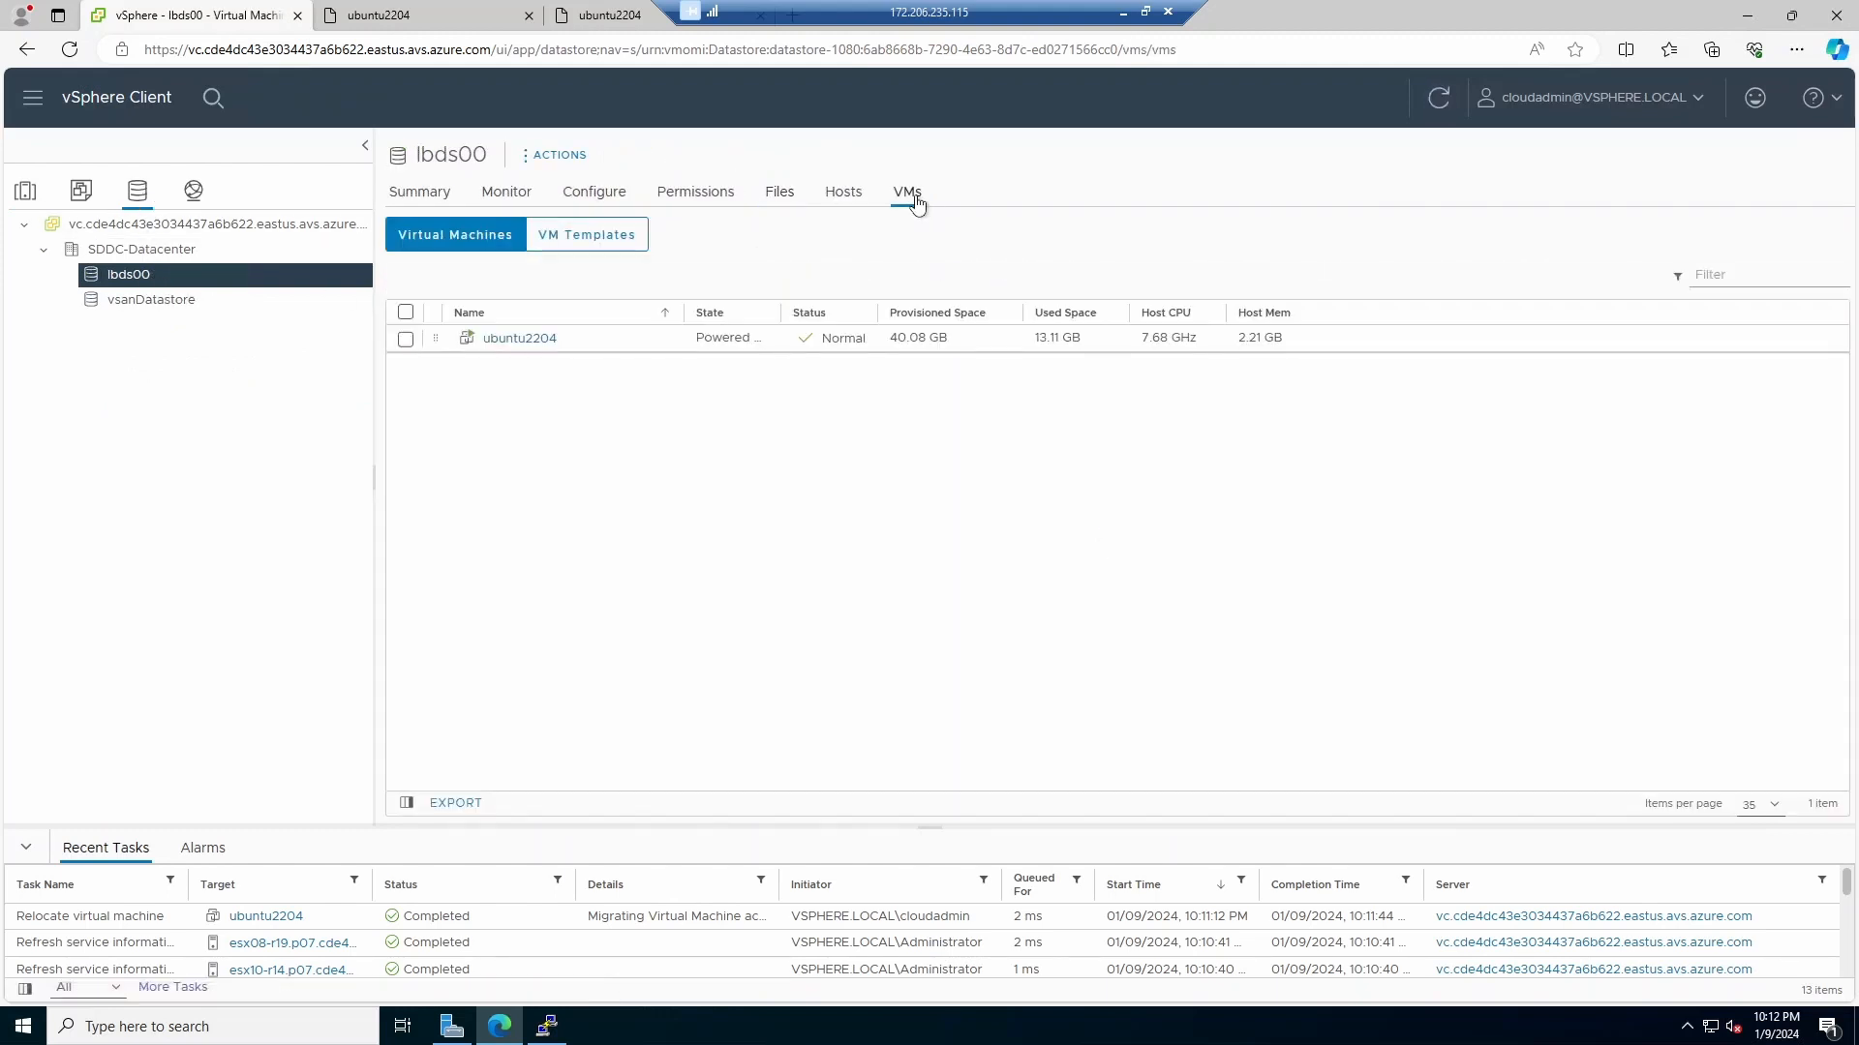